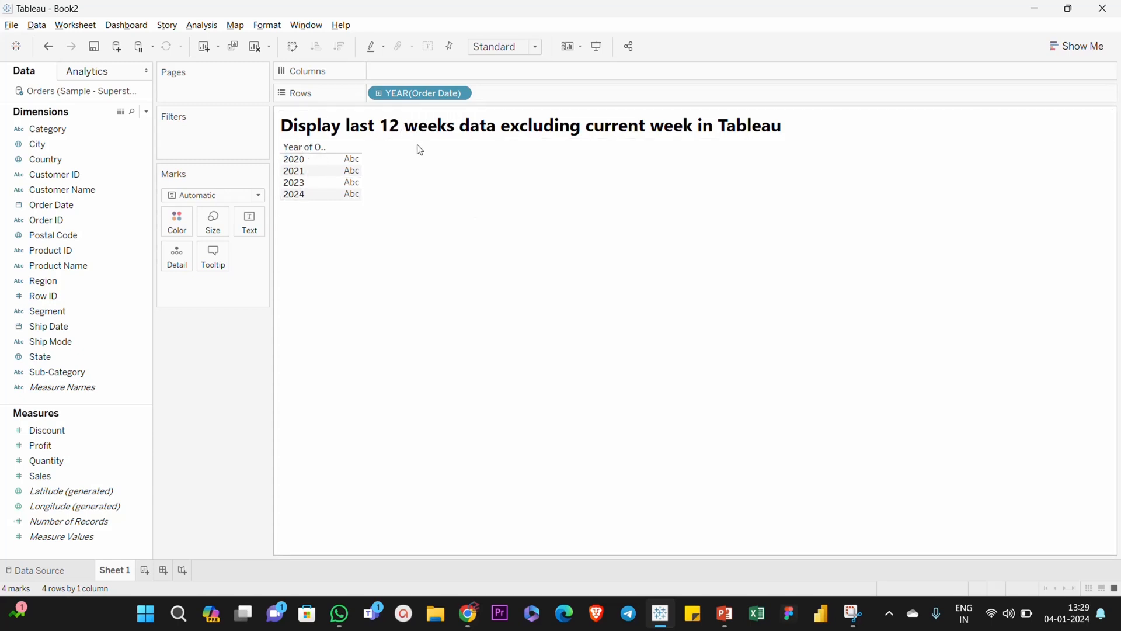
Change the Order Date field on Rows to the Week Number date value and make it discrete
right_click(416, 95)
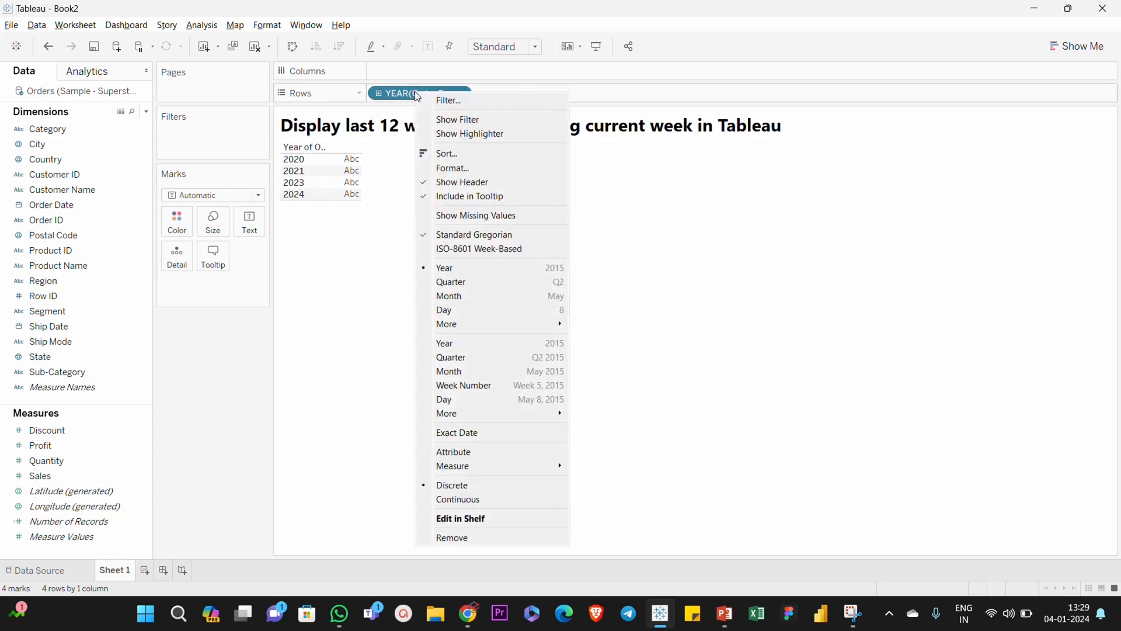
click(486, 386)
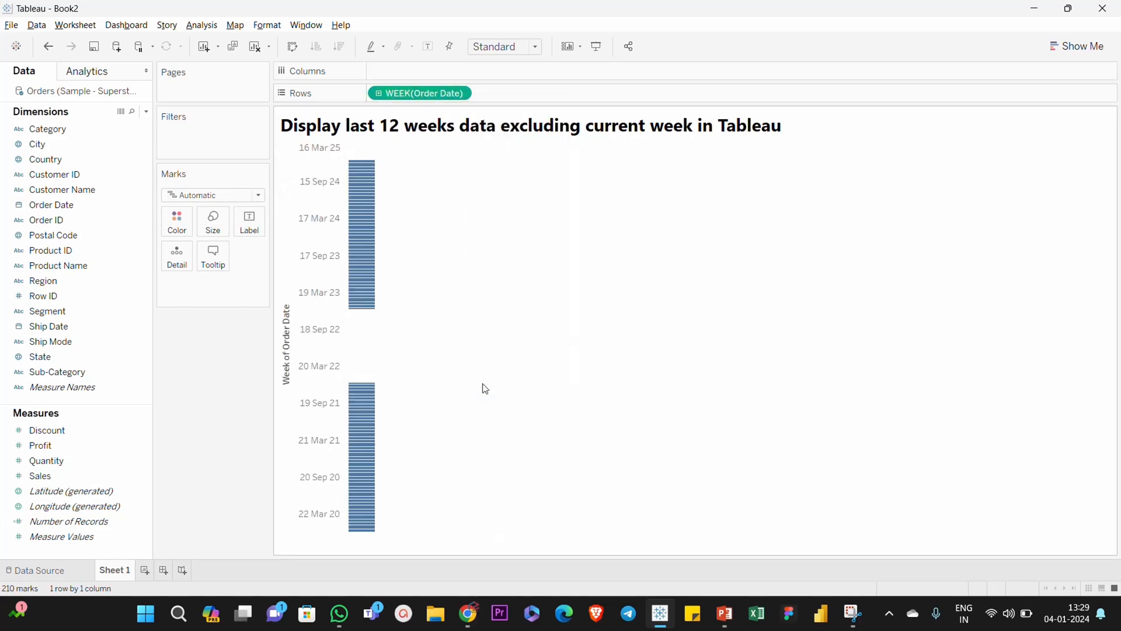
right_click(406, 91)
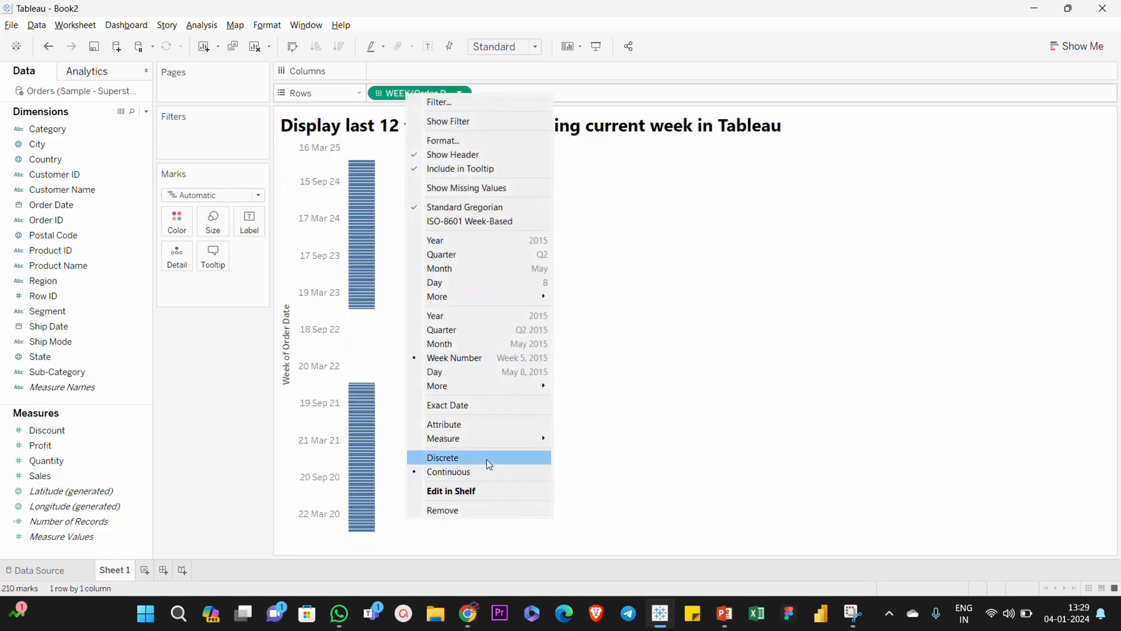
click(486, 460)
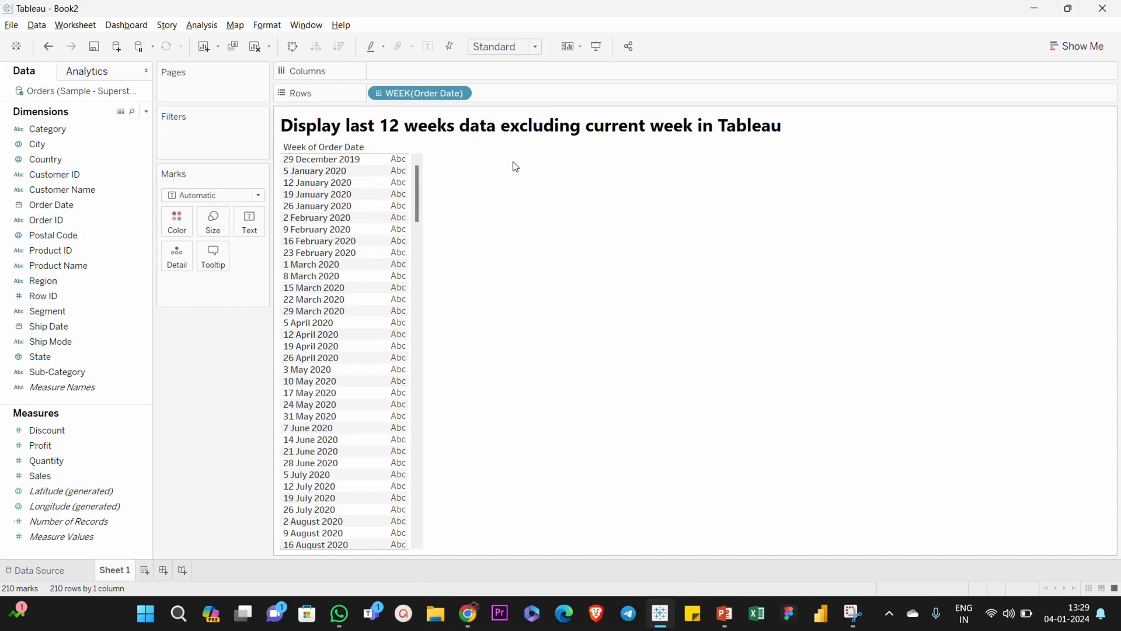
Set a custom date for Order Date on Rows with Week numbers as the detail and Date Part as the type
click(459, 92)
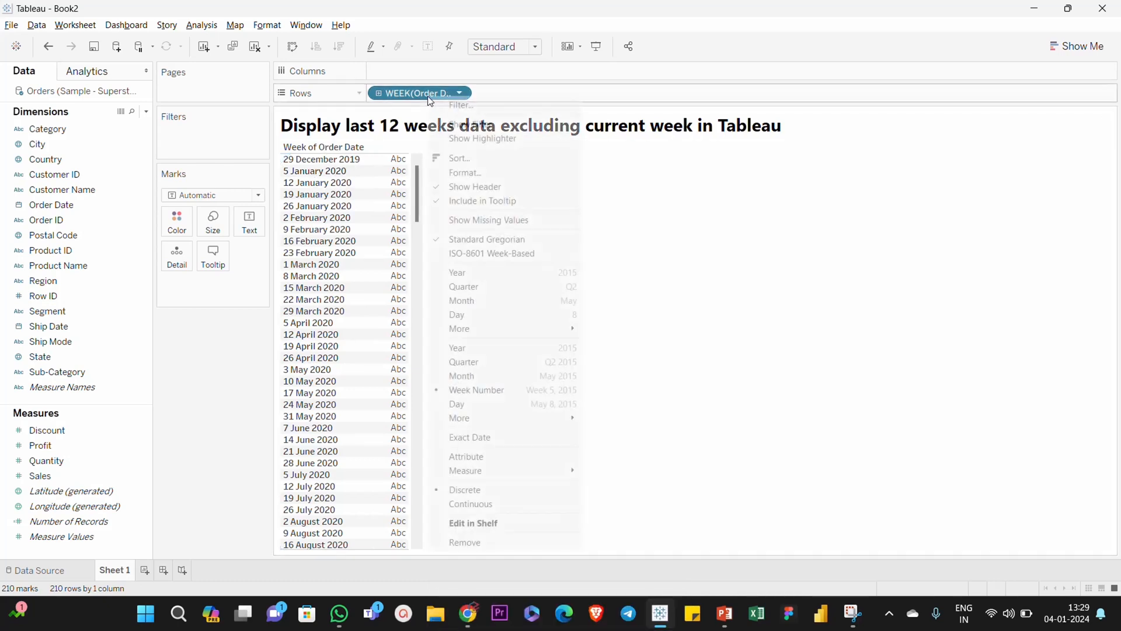
mouse_move(469, 419)
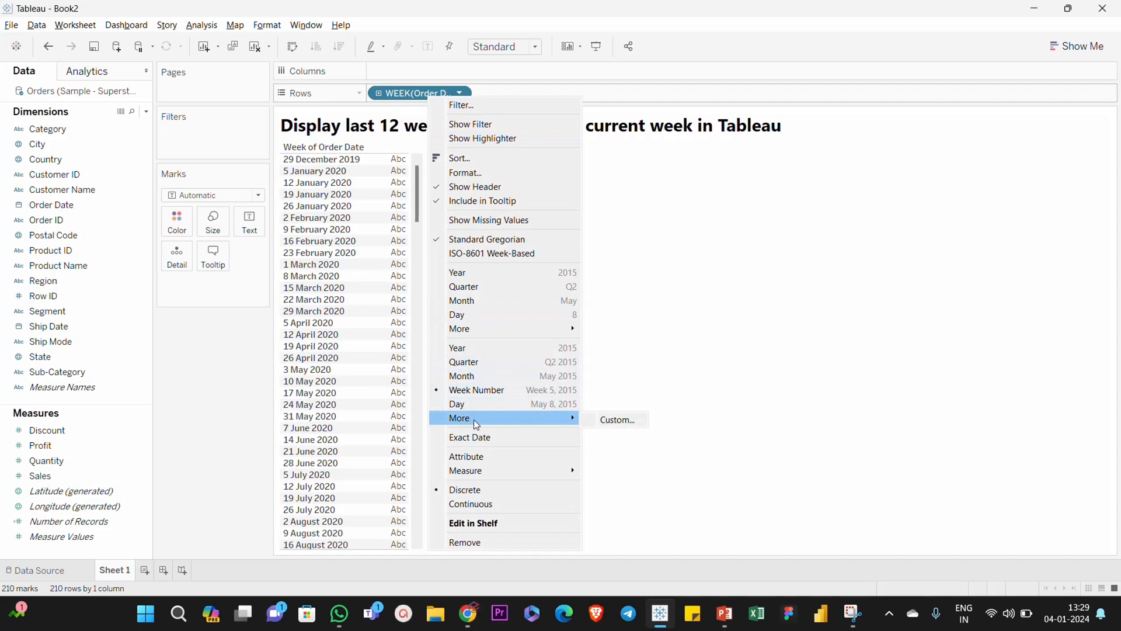
click(616, 421)
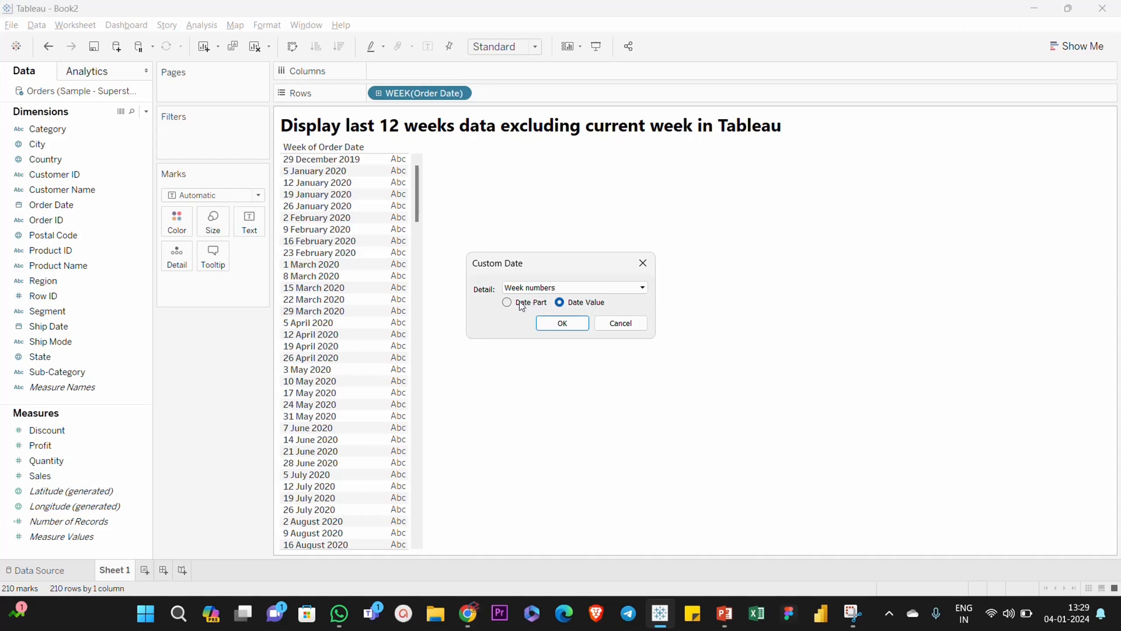
click(559, 289)
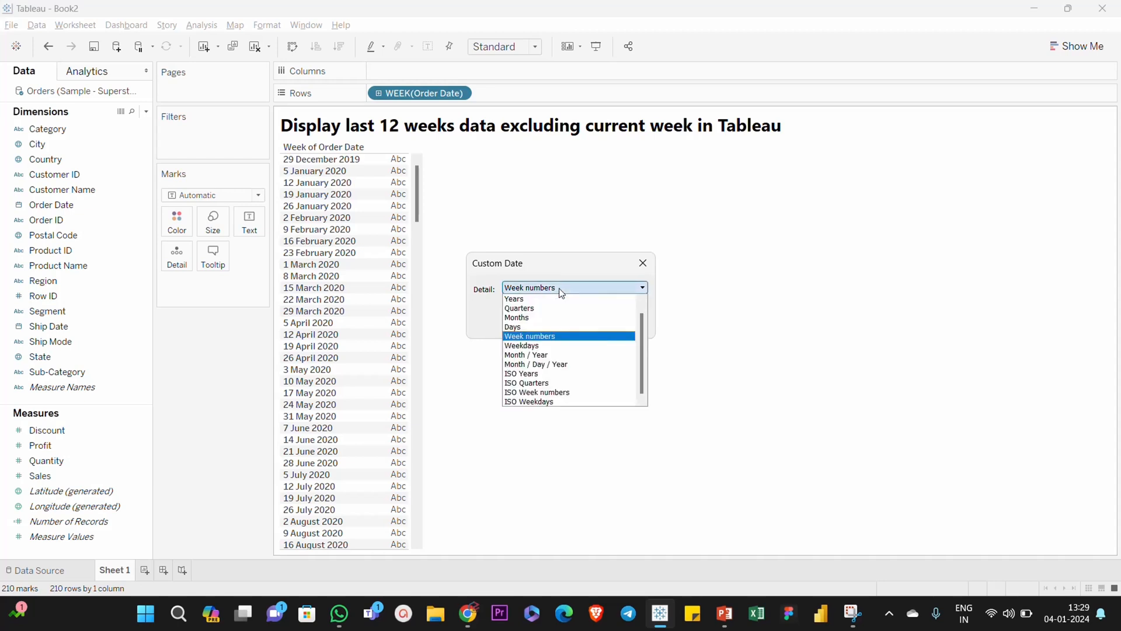
click(541, 337)
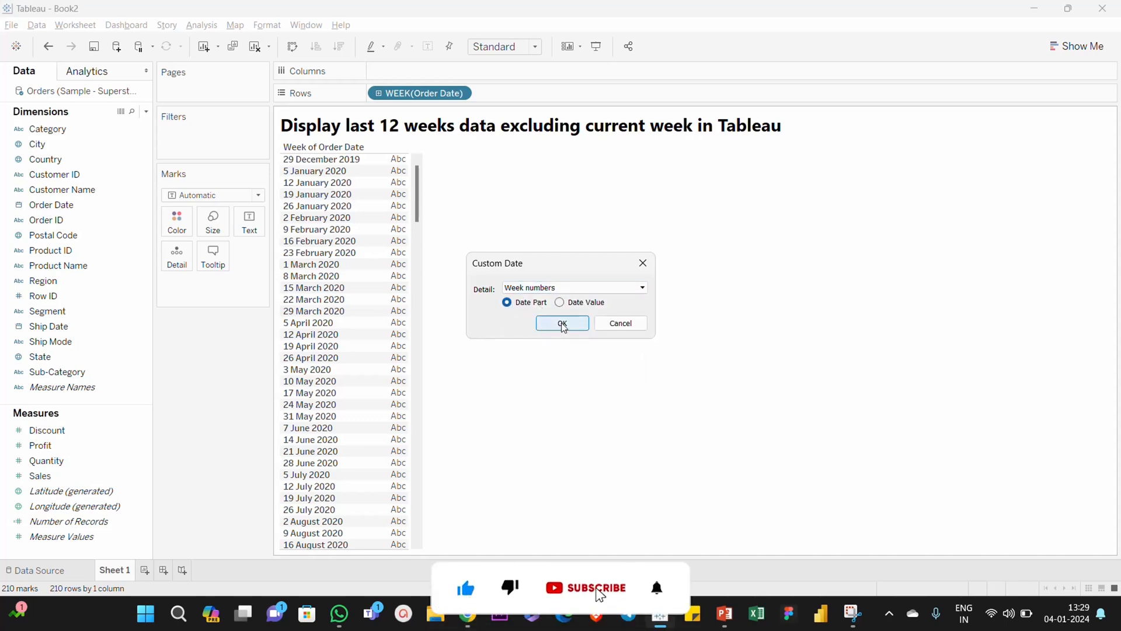
click(563, 324)
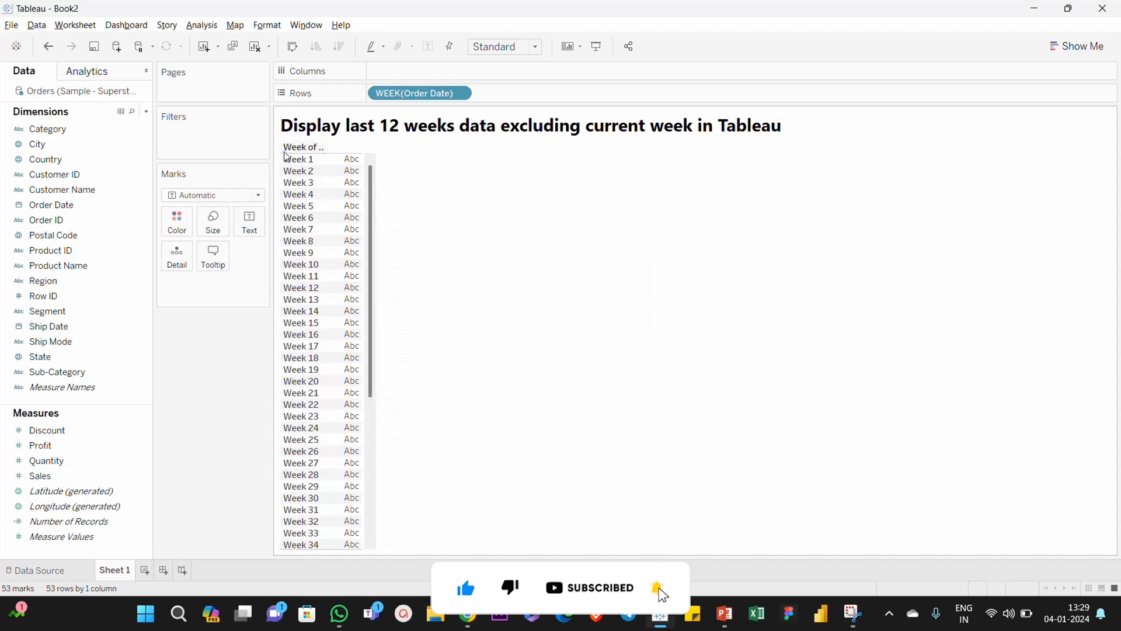
Add Order Date to Rows as a discrete exact date and place it before the week number field
drag(366, 231, 323, 550)
scroll(342, 408, up, 3)
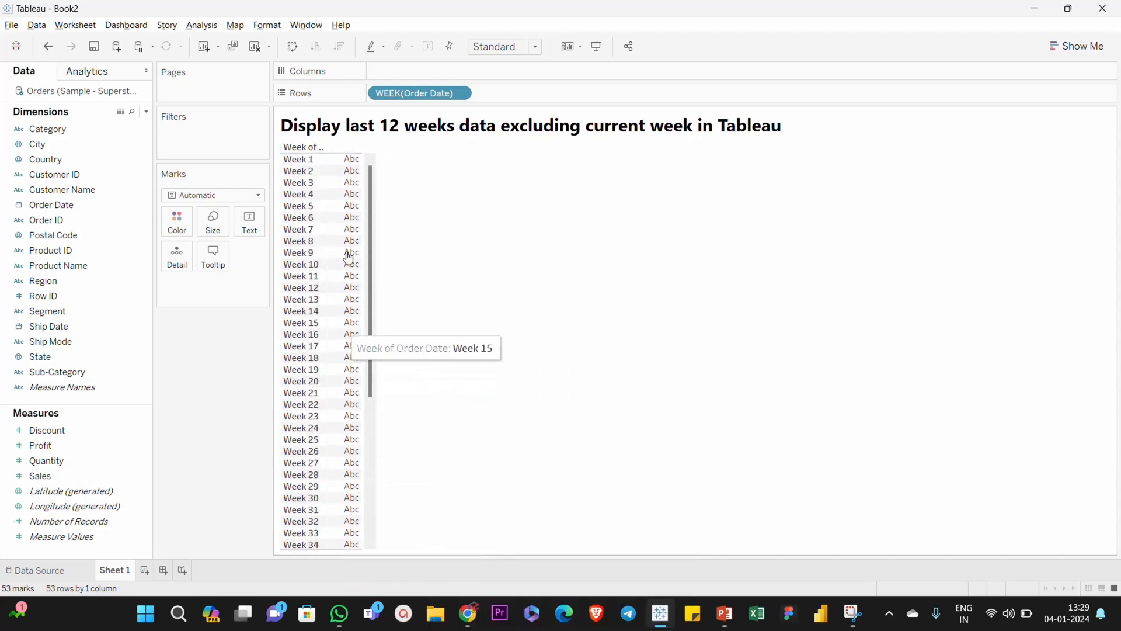
scroll(328, 299, down, 3)
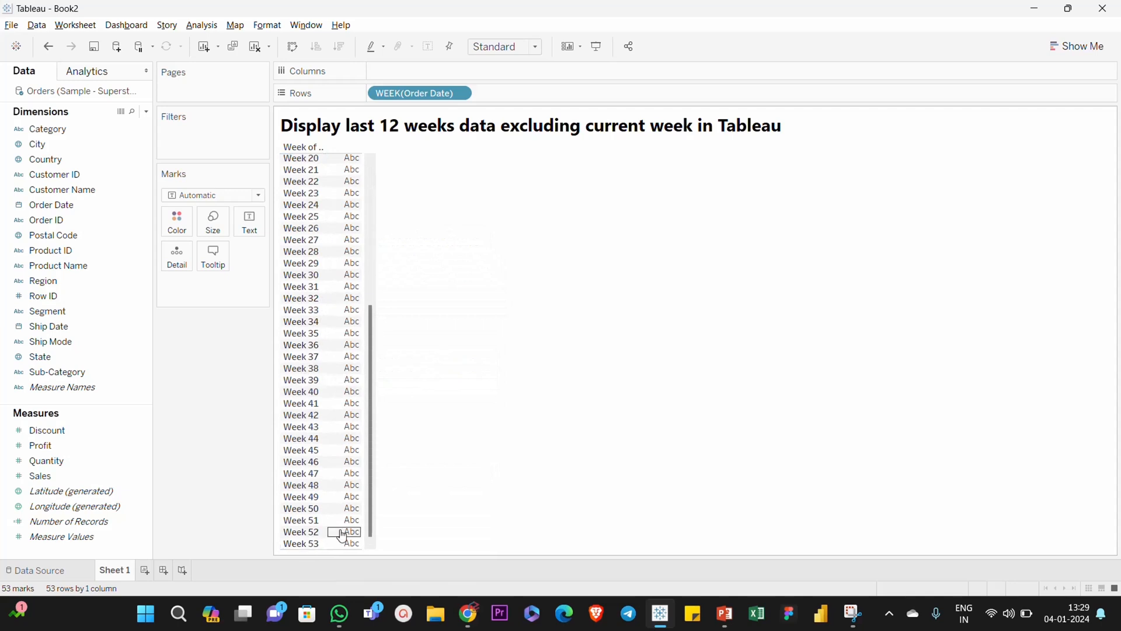
drag(375, 488, 317, 566)
drag(370, 438, 420, 162)
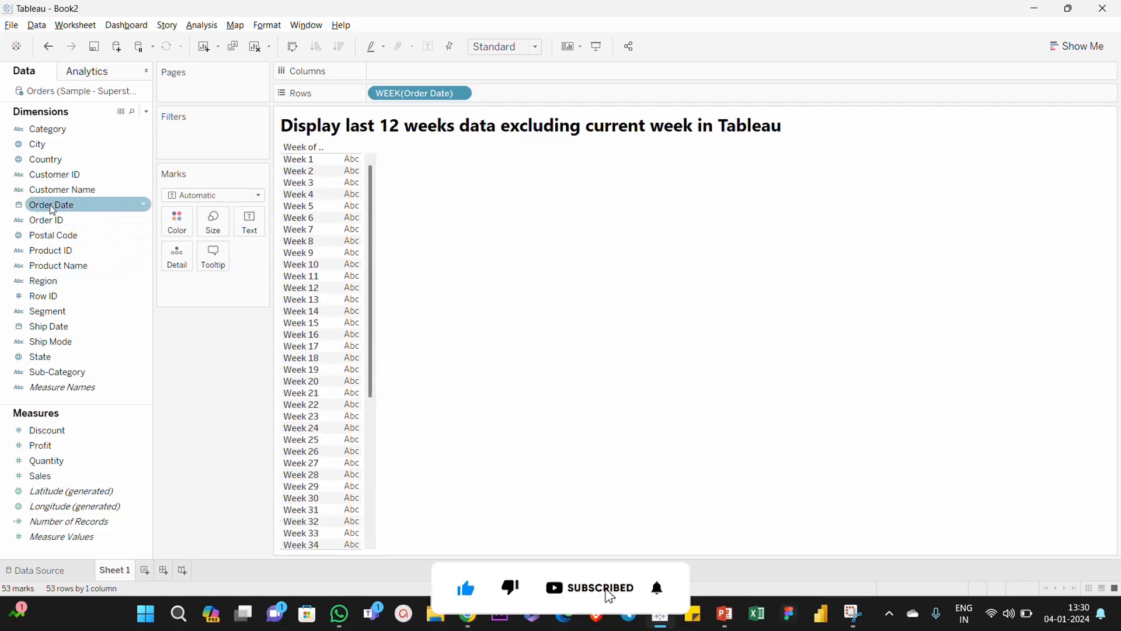
drag(53, 209, 509, 95)
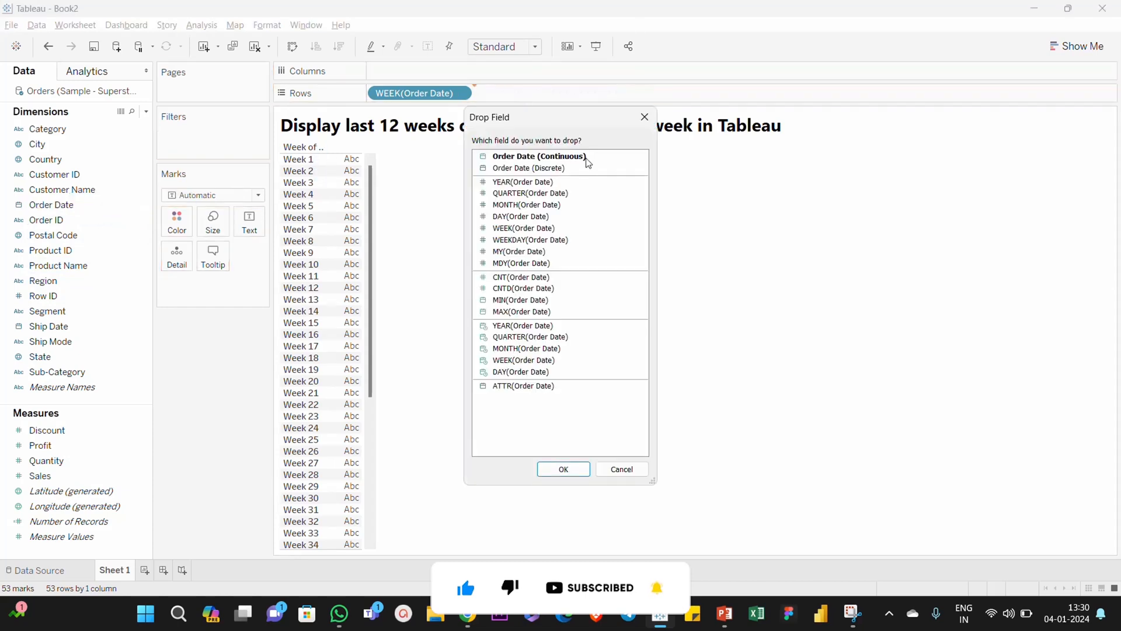
double_click(543, 169)
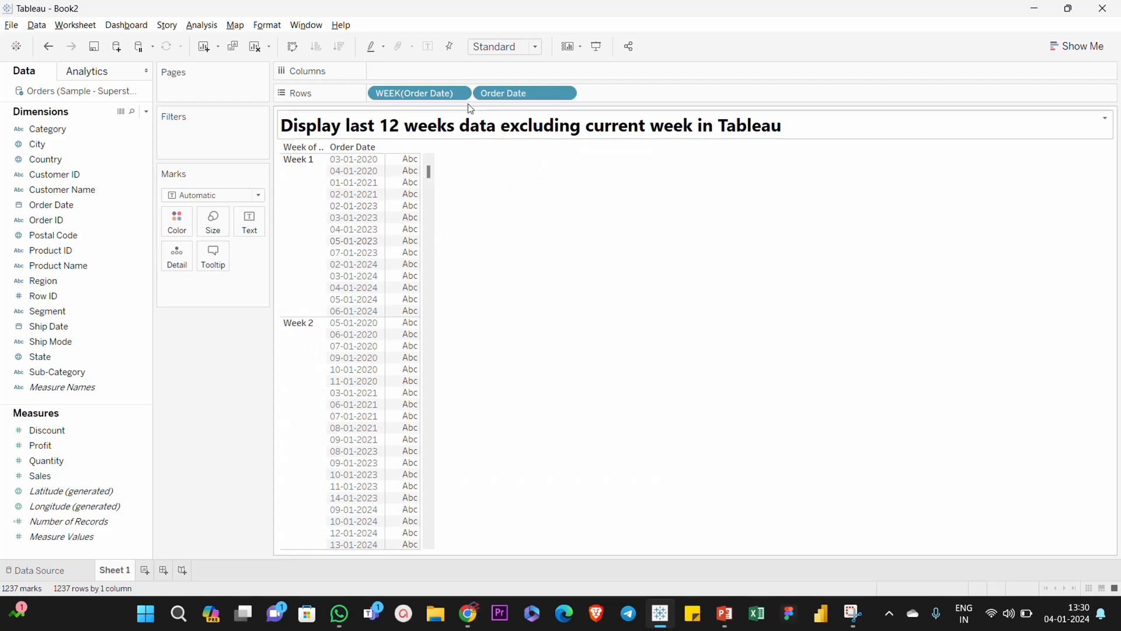
drag(500, 94, 373, 94)
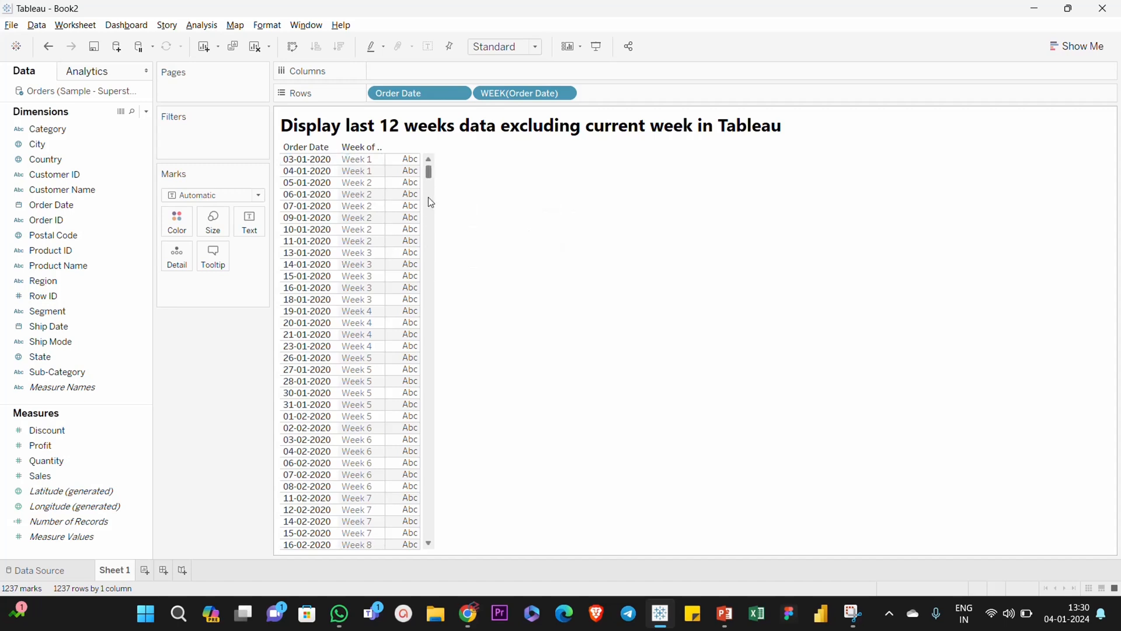
Examine the order dates and their week numbers across the list, especially around 04-01-2024 and the weeks preceding it
drag(429, 172, 408, 555)
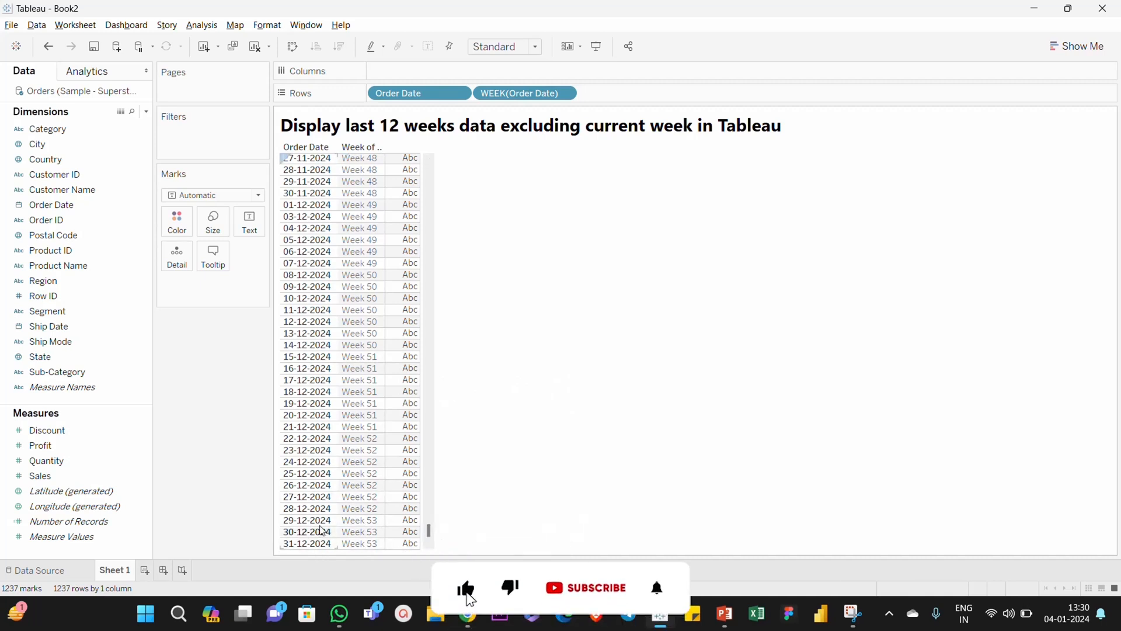
scroll(363, 421, up, 15)
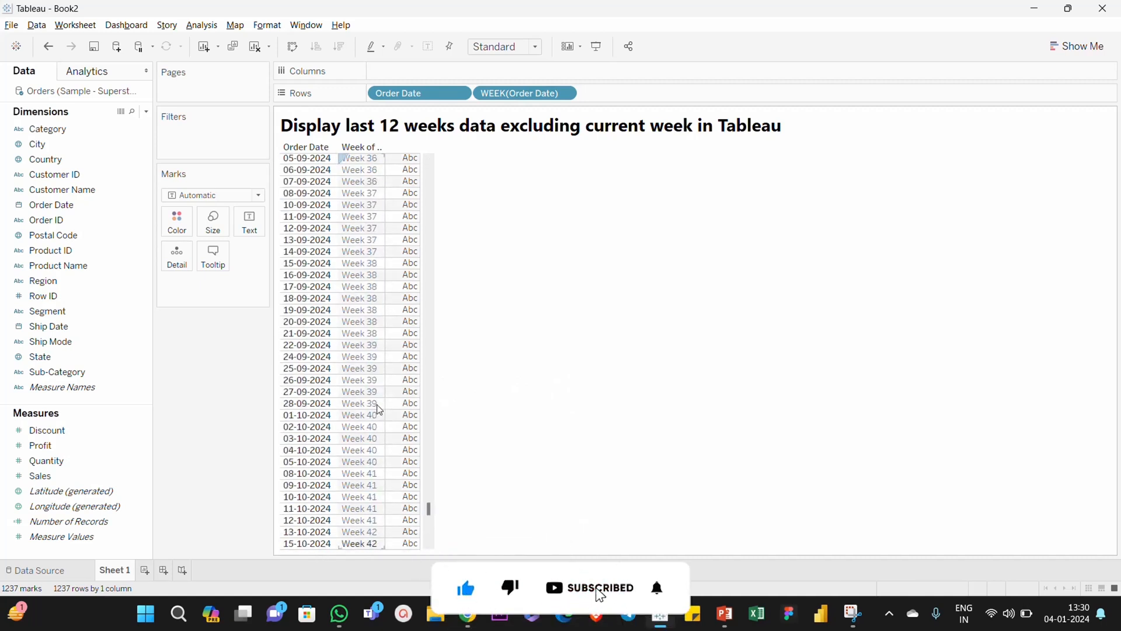
drag(428, 507, 485, 135)
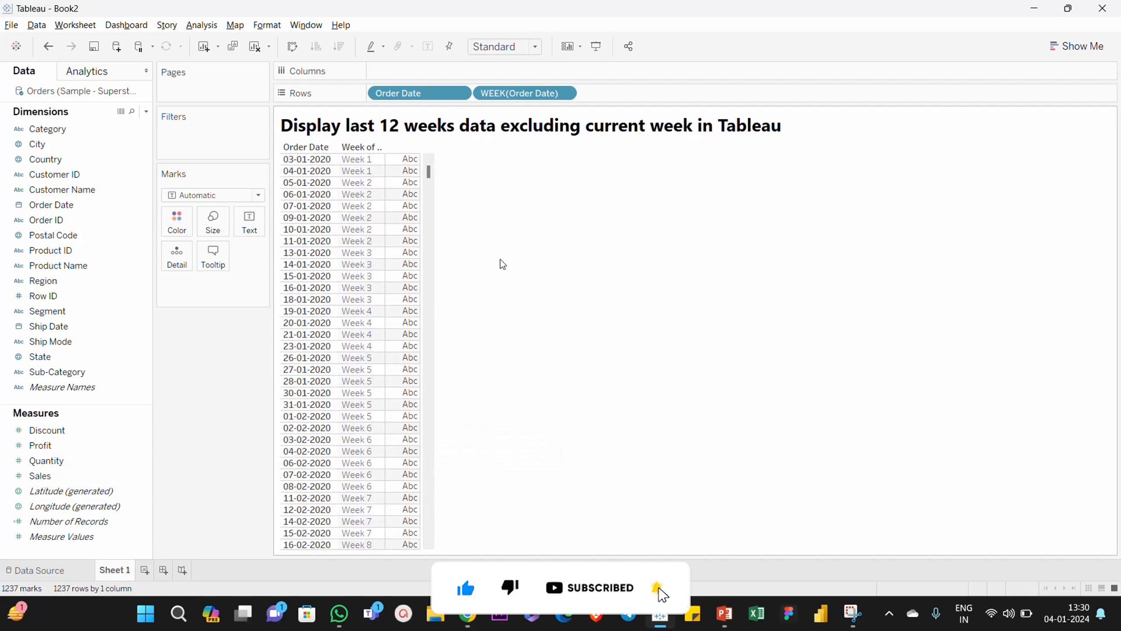
drag(440, 175, 413, 461)
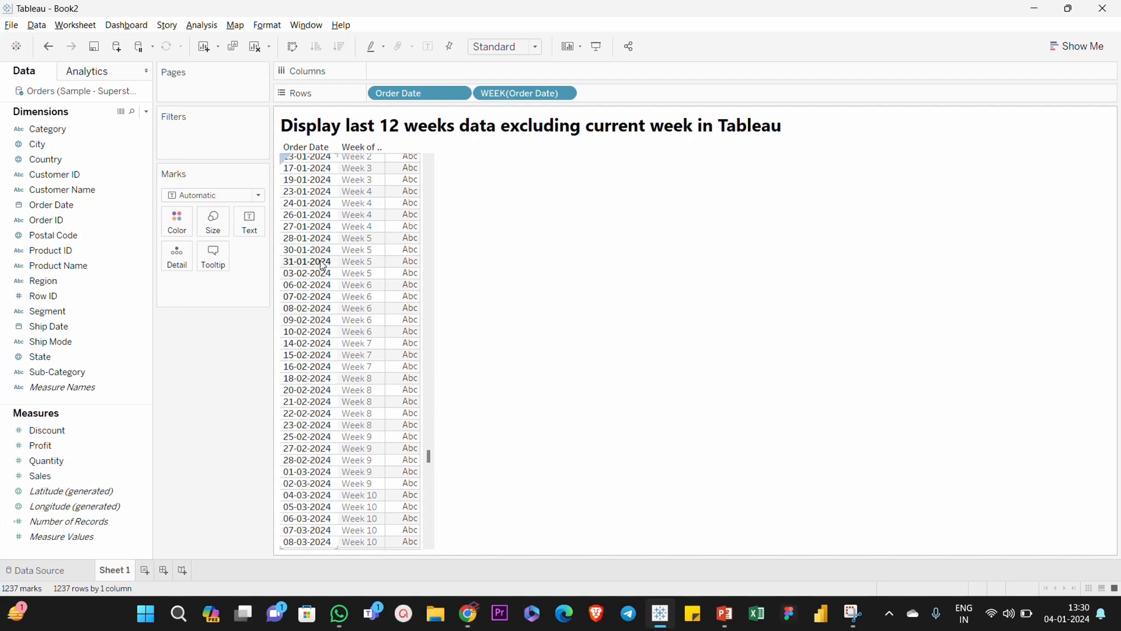
scroll(310, 309, up, 5)
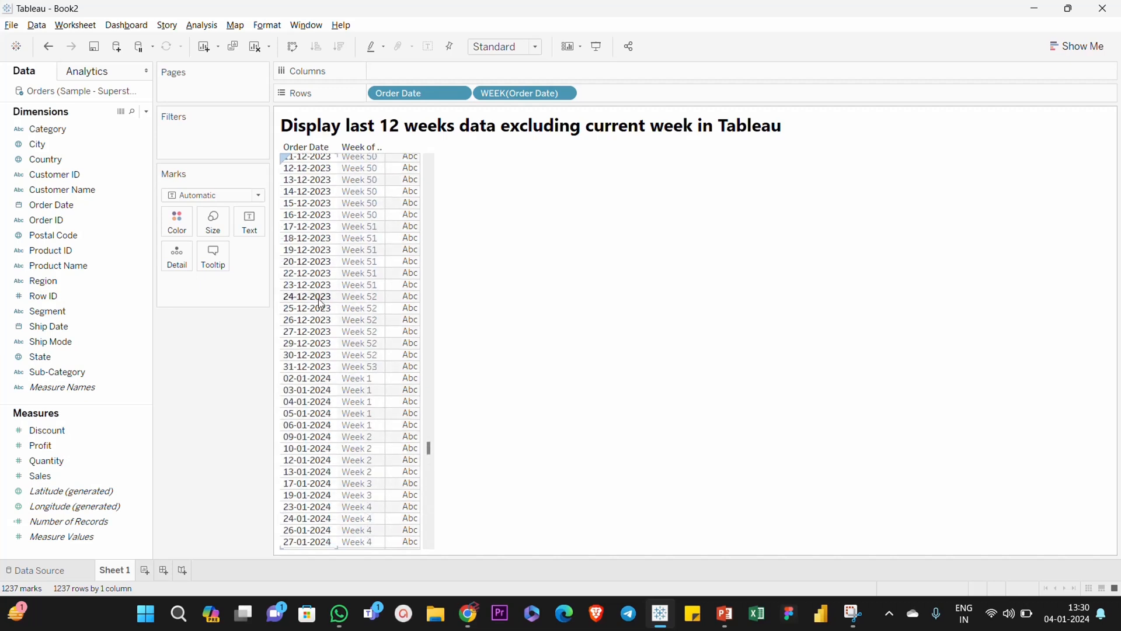
scroll(316, 340, down, 2)
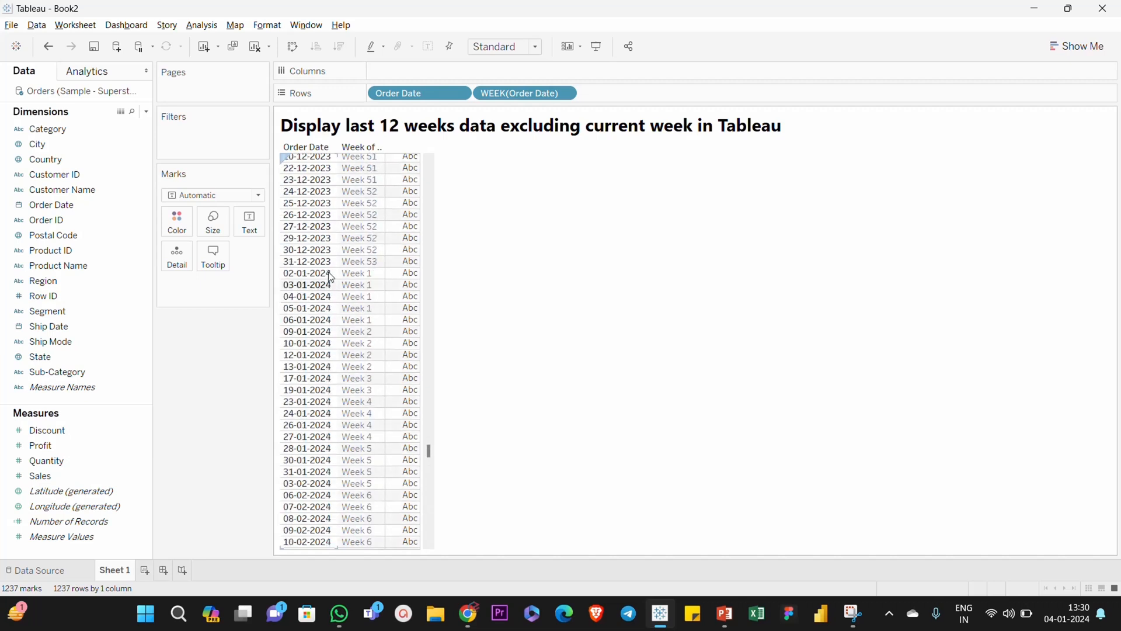
click(293, 299)
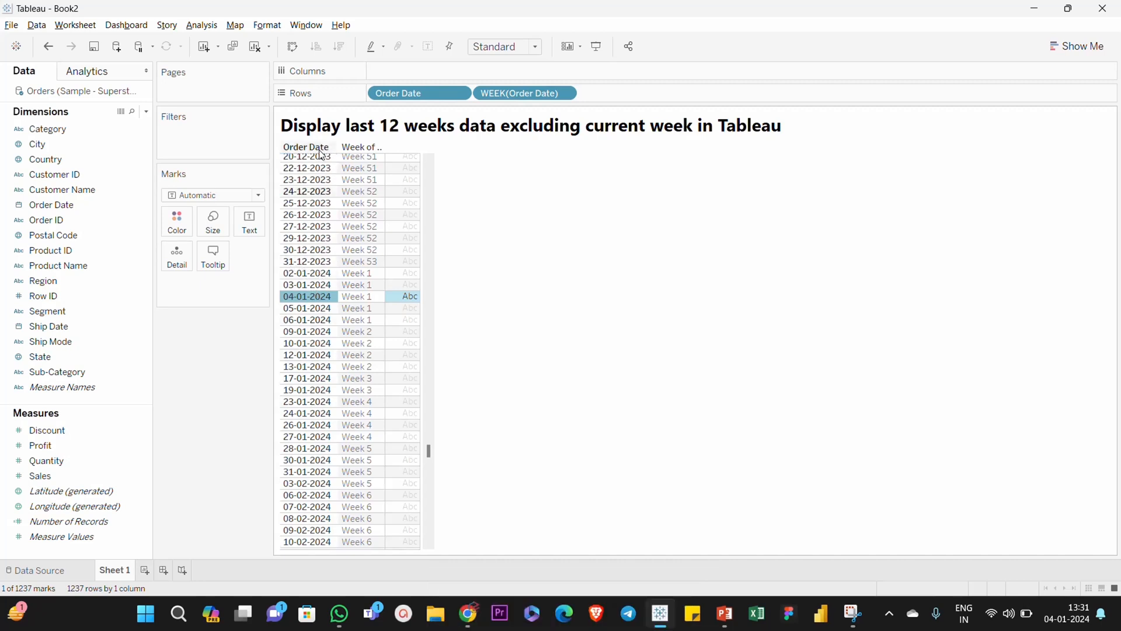
click(475, 250)
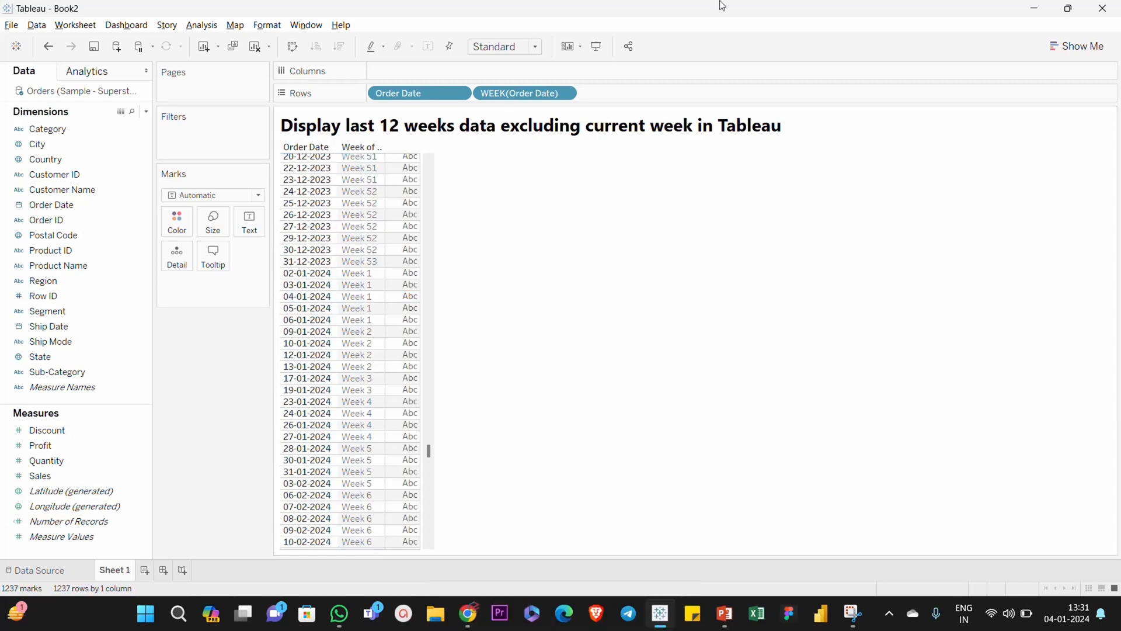
Create a calculated field named "Last 12 weeks" and start its formula with the DATEDIFF function
click(146, 112)
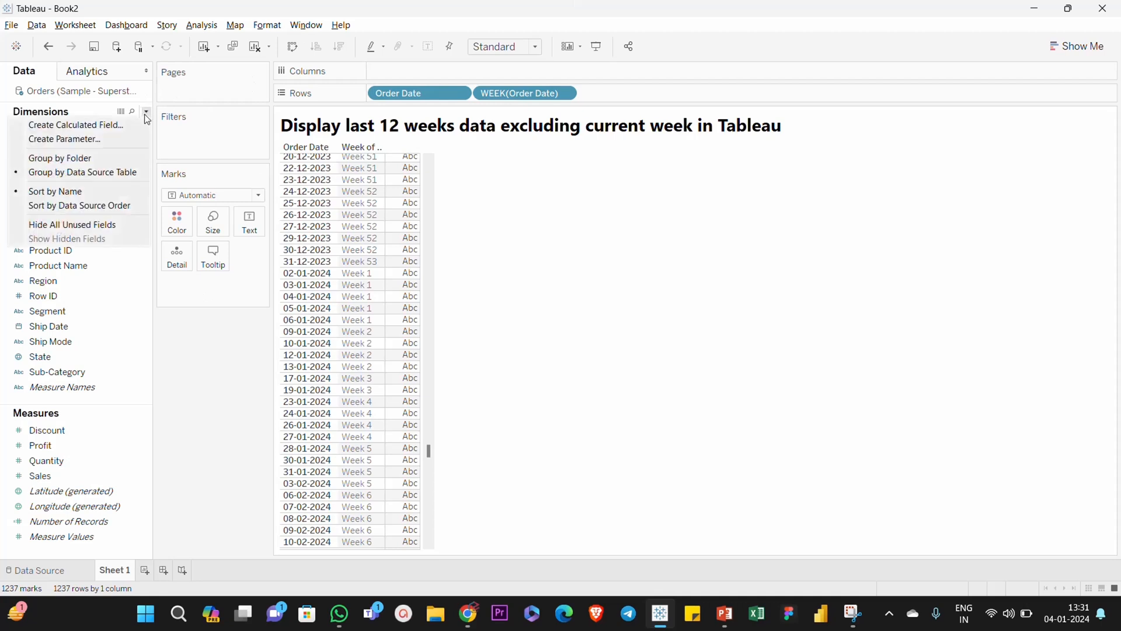
click(117, 123)
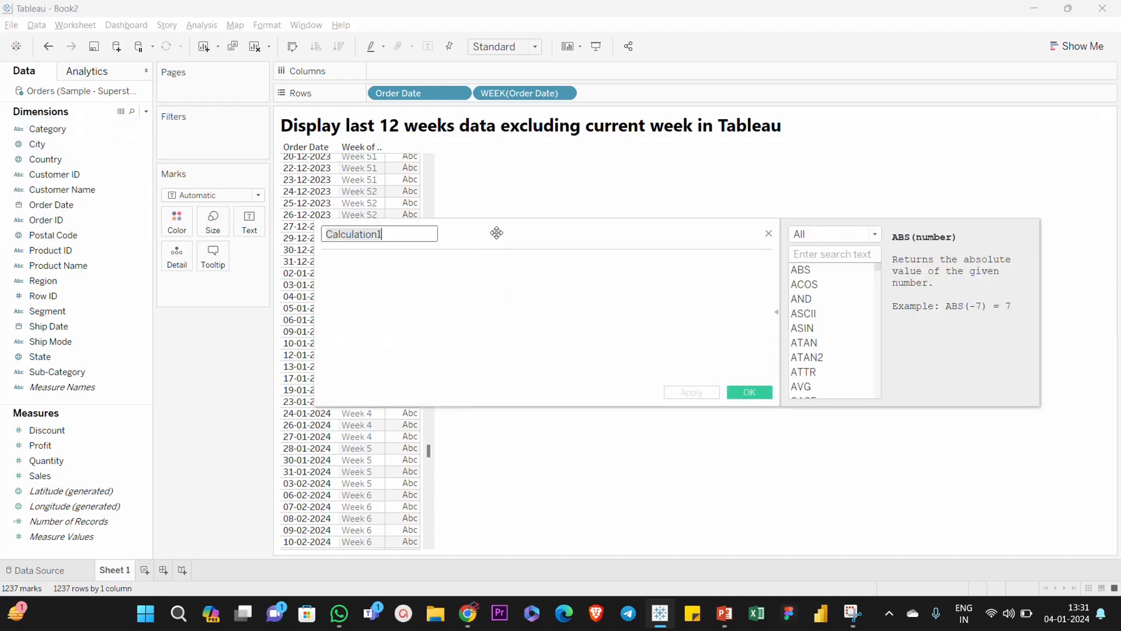
text(Last 12 weeks)
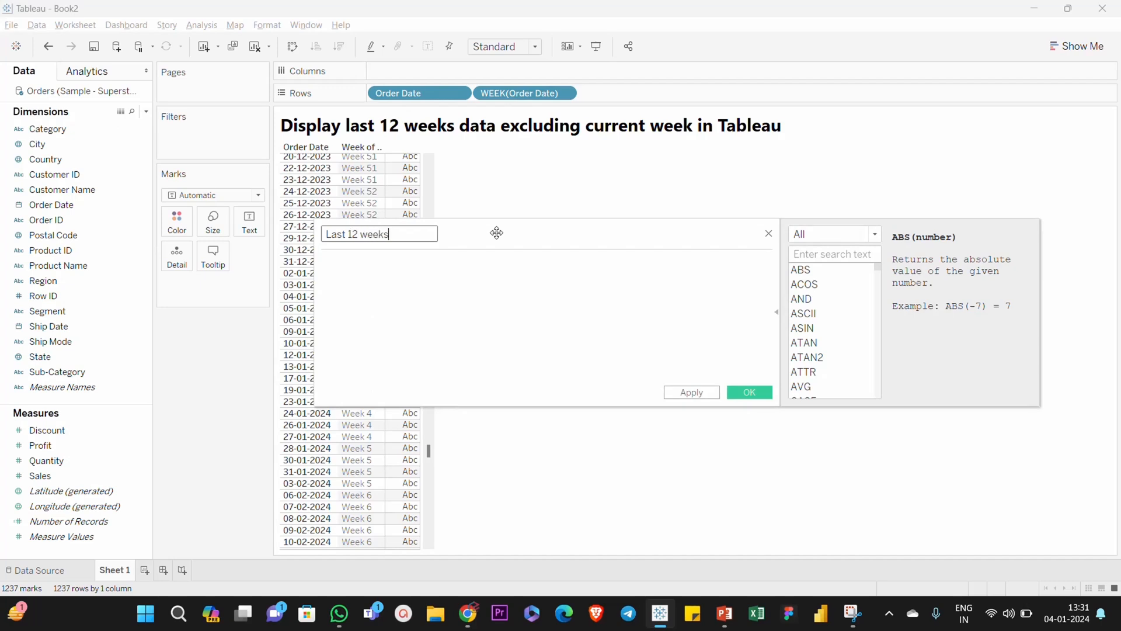
key(Tab)
text(date)
key(Down)
key(Down)
key(Return)
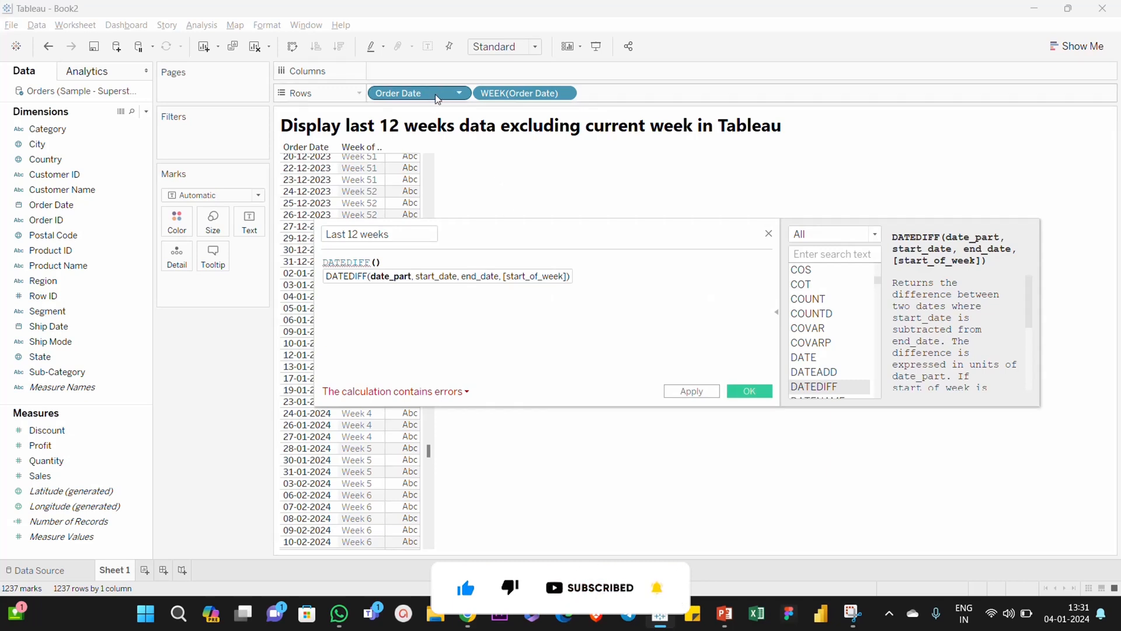
Fill in the DATEDIFF arguments so the formula reads DATEDIFF('week',[Order Date],TODAY())
text('')
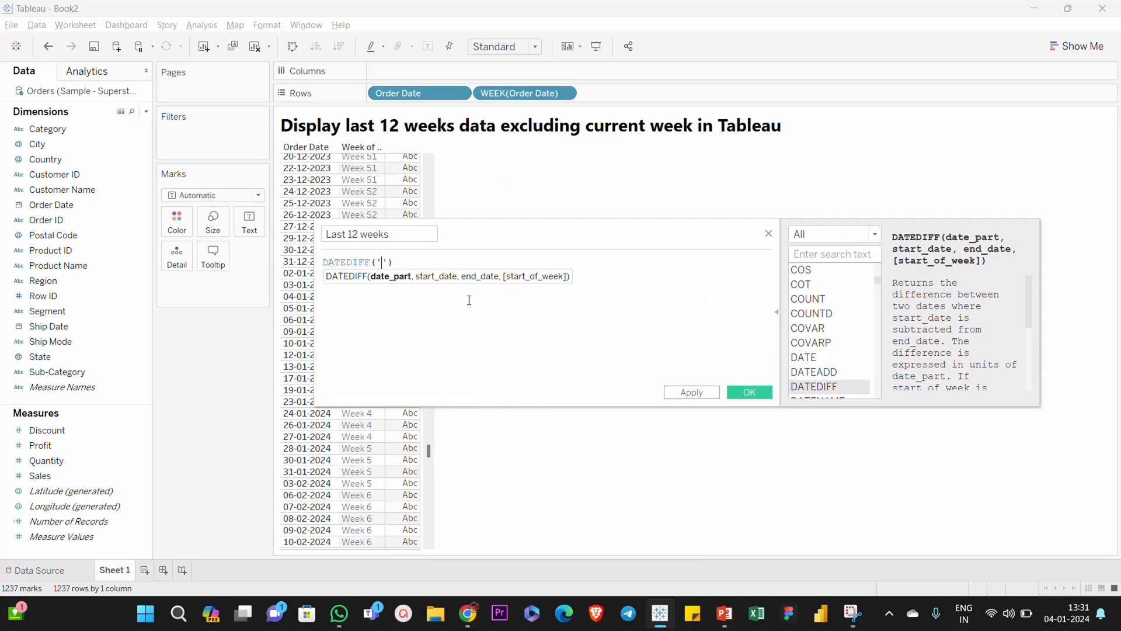
text(week)
text(,[Order Date])
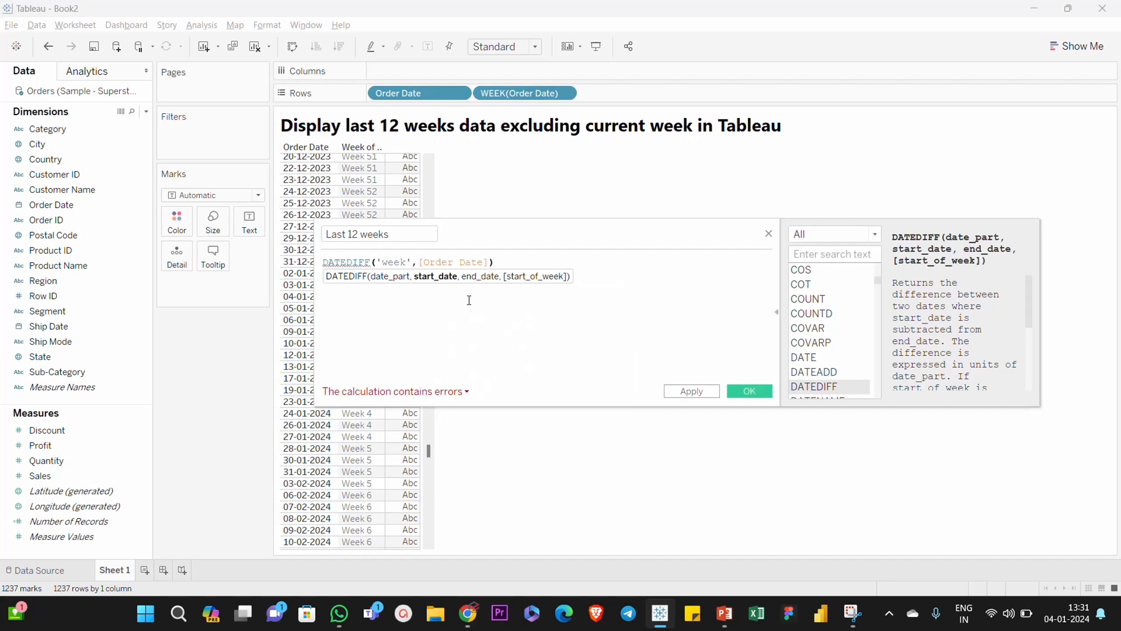
text(,today)
key(Return)
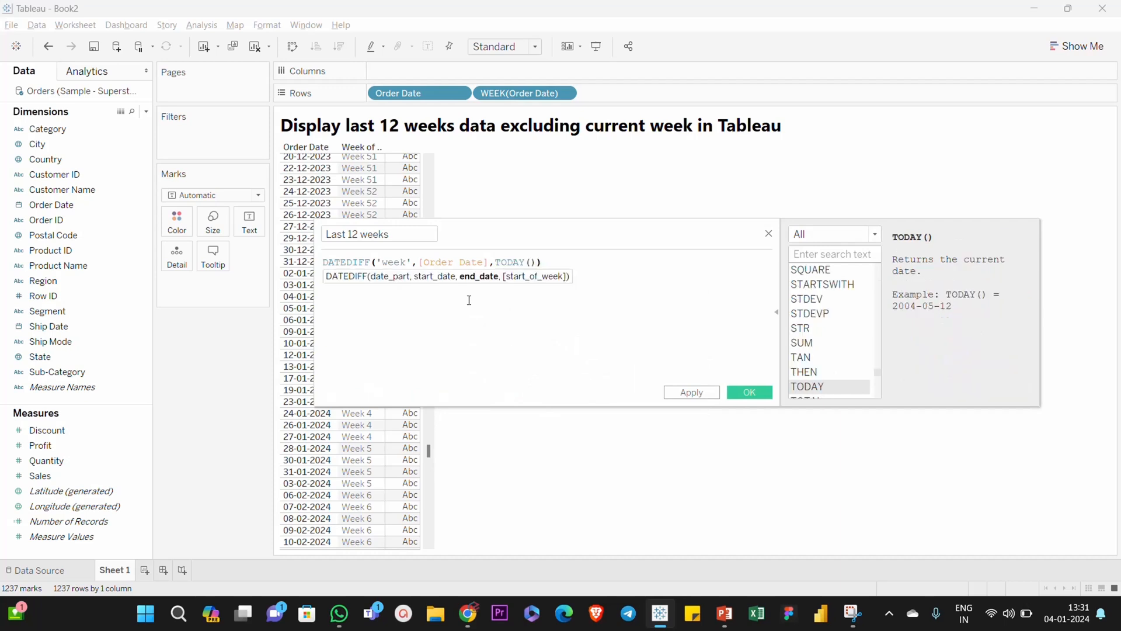
text())
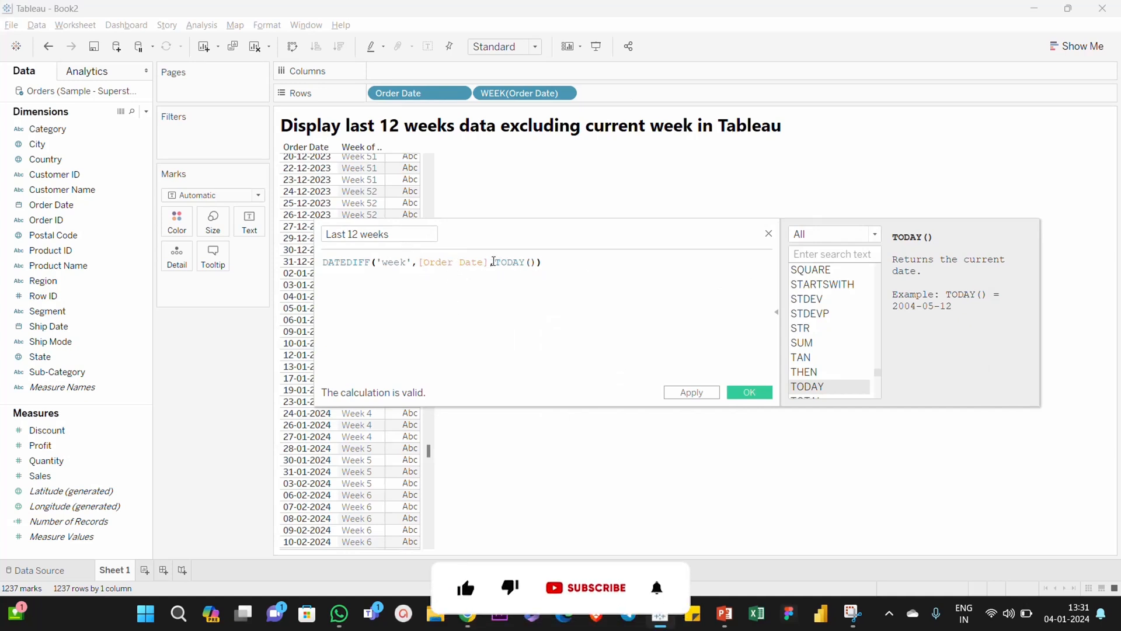
Wrap the expression in MIN so the formula reads MIN(DATEDIFF('week',[Order Date],TODAY())), and save the calculated field
click(456, 263)
click(520, 263)
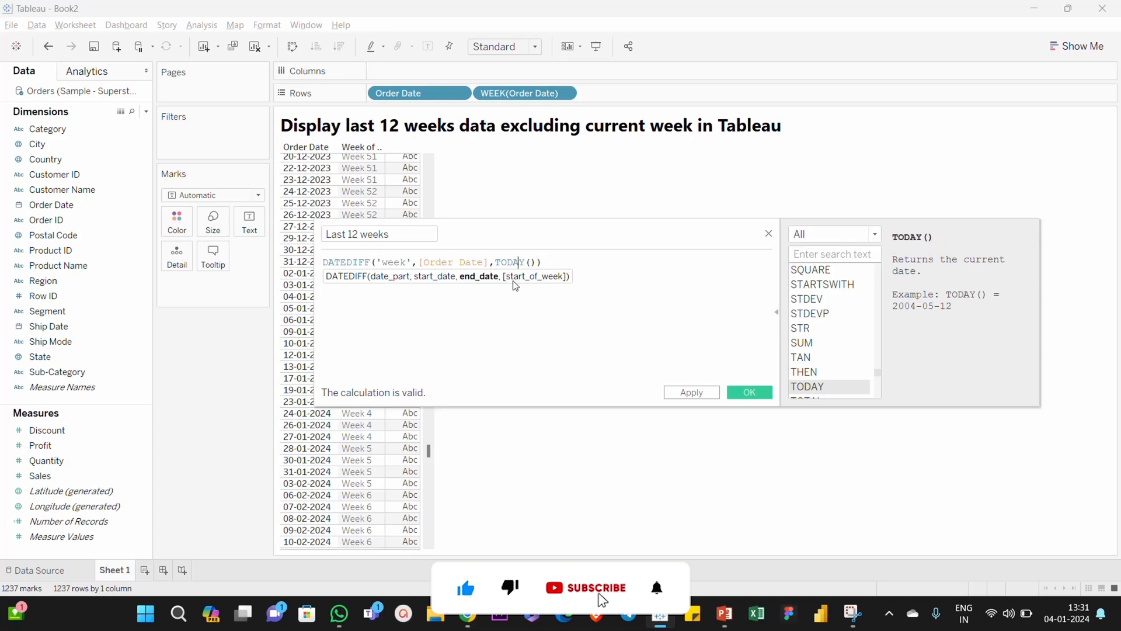
click(551, 263)
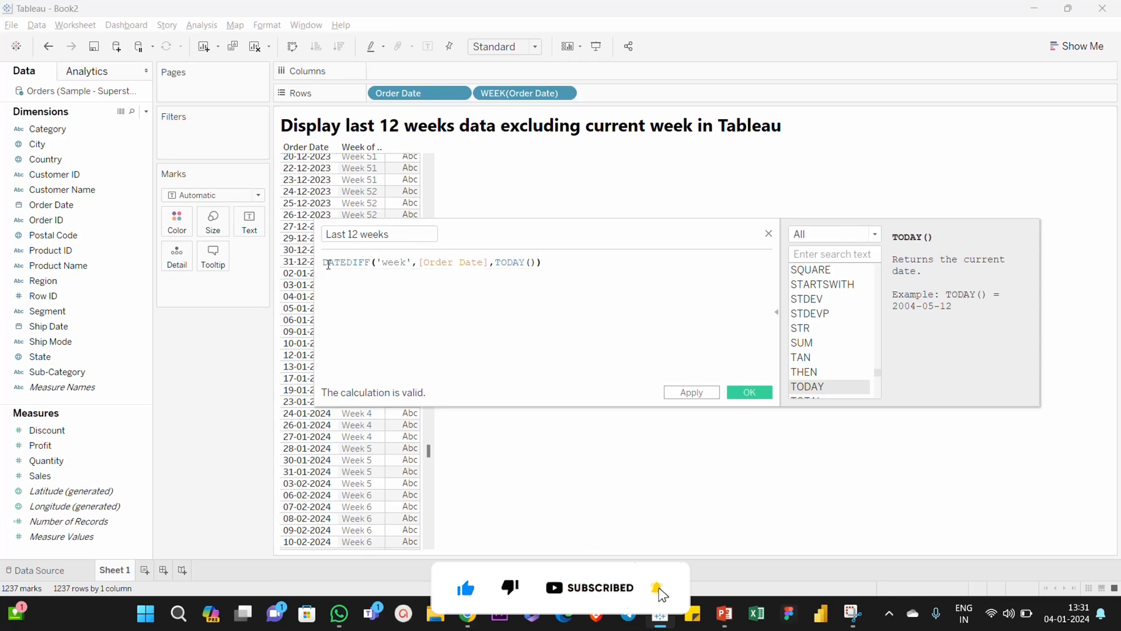
click(325, 263)
text(()
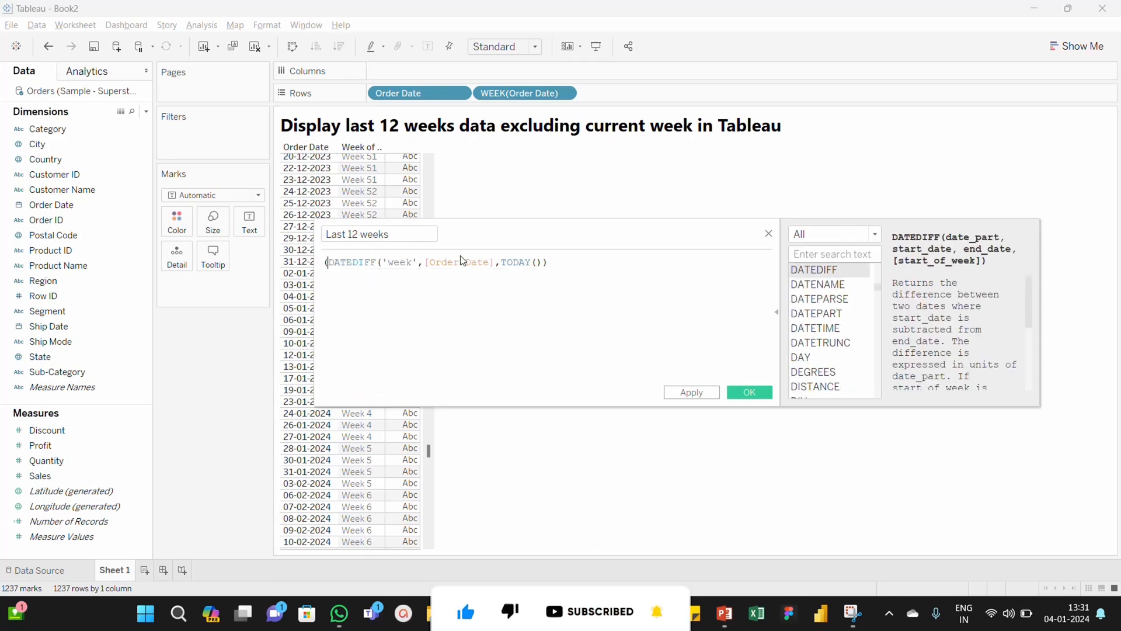
key(Left)
text(Min)
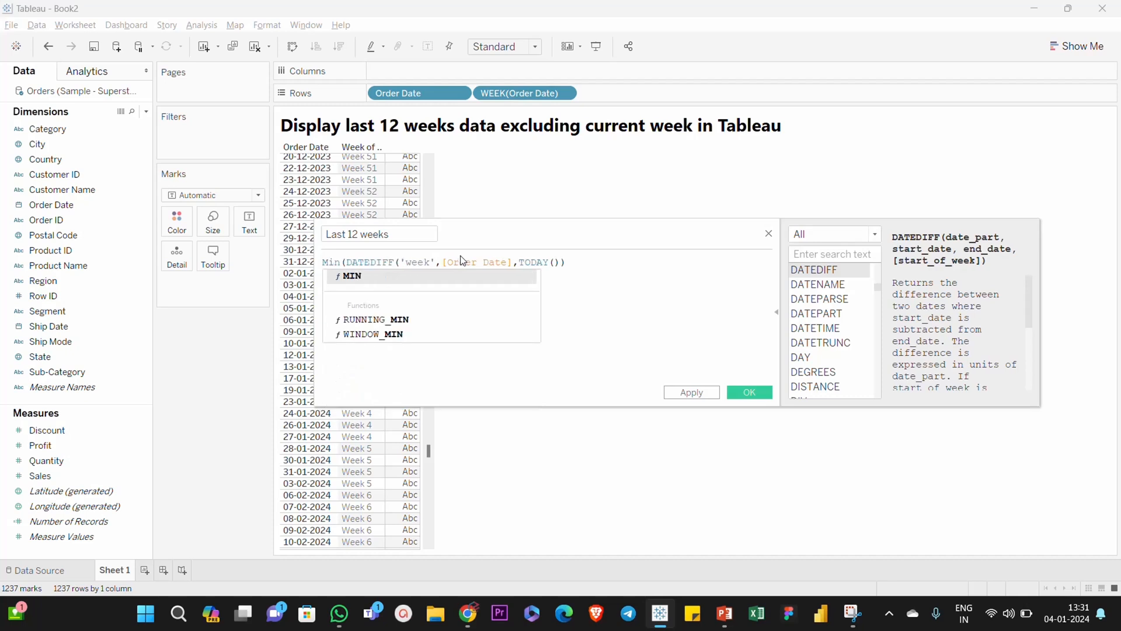
key(Return)
key(Right)
key(Right)
key(Right)
key(Right)
key(Right)
key(Right)
key(Right)
key(Right)
key(Right)
key(Right)
key(Right)
key(Right)
key(Right)
key(Right)
key(Right)
key(Right)
key(Right)
key(Right)
key(Right)
key(Right)
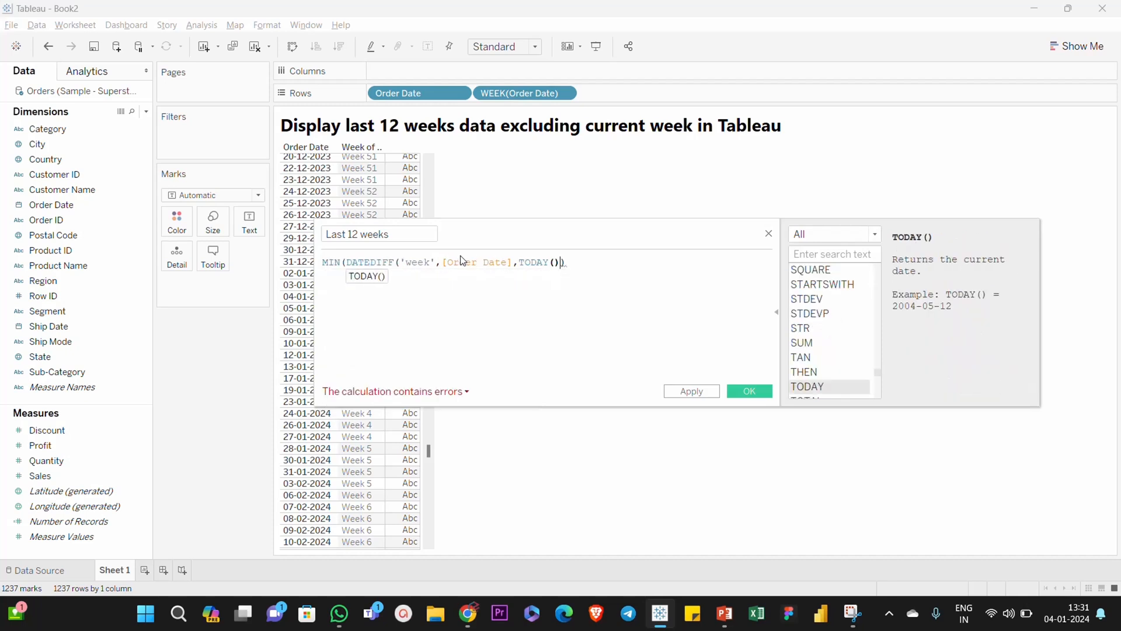
text())
click(692, 393)
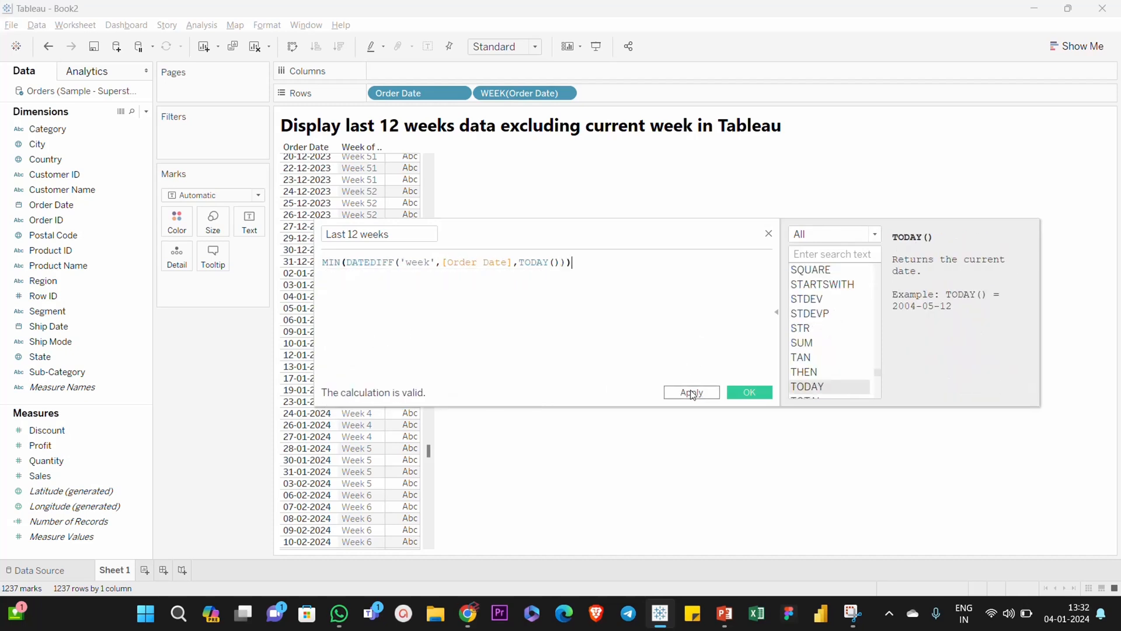
click(693, 394)
click(738, 393)
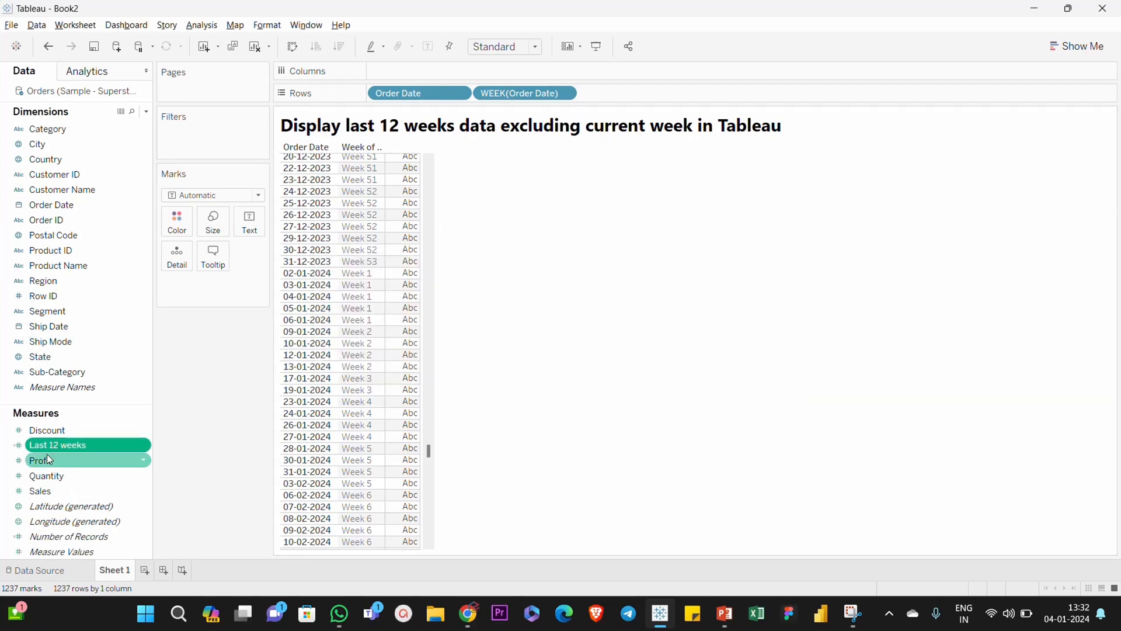
Filter the sheet by the Last 12 weeks field, limiting it to the range of values from 1 to 12
drag(53, 451, 197, 135)
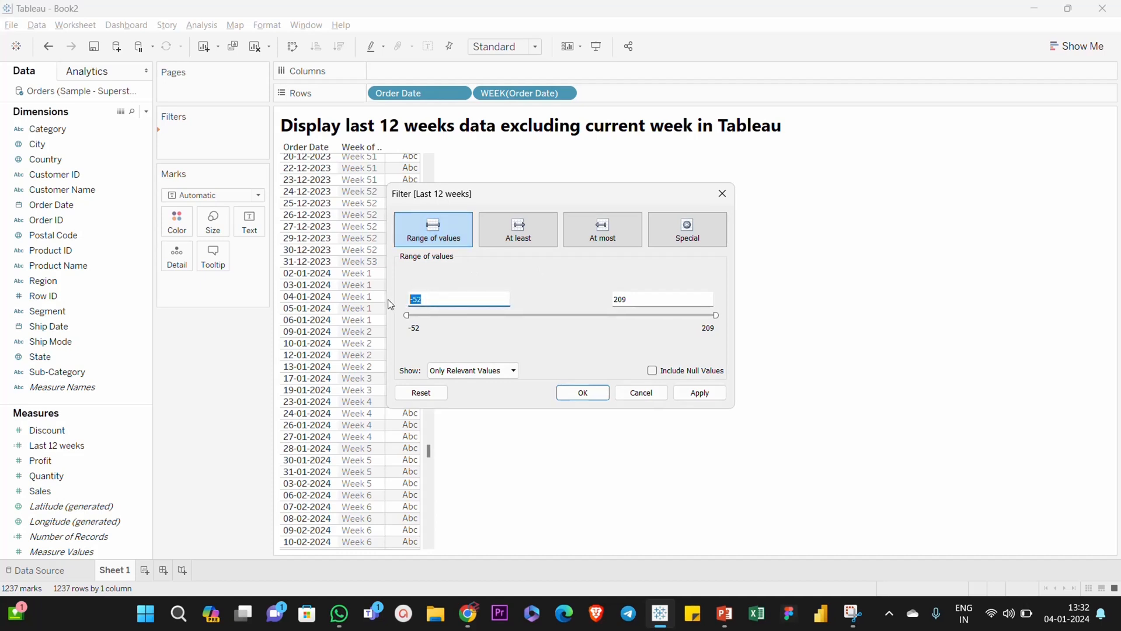
text(1)
key(Tab)
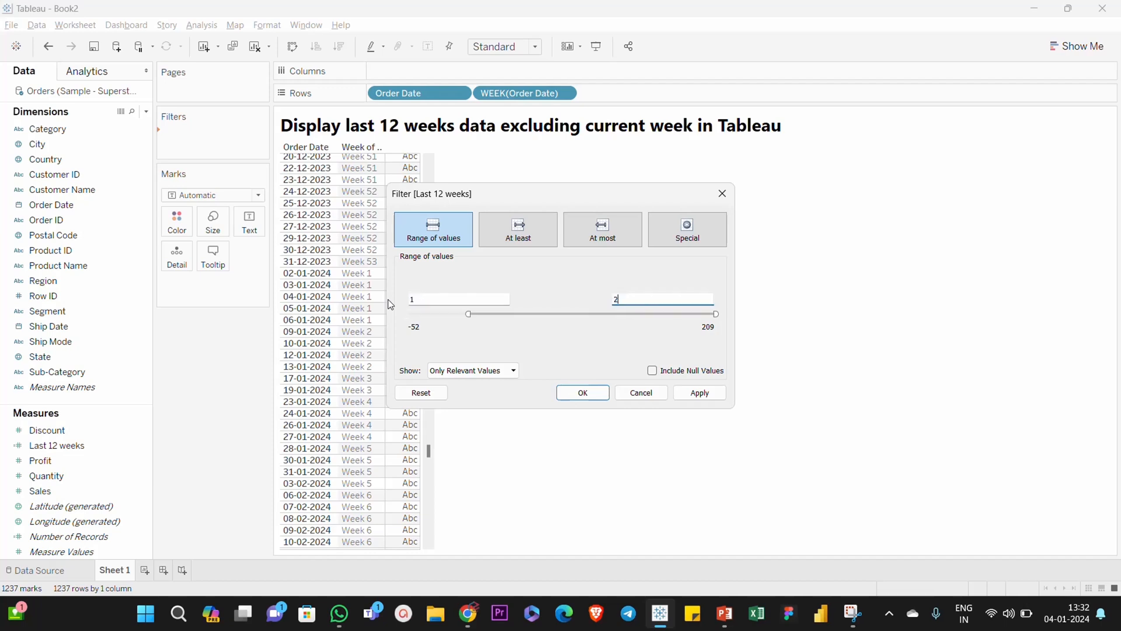
text(12)
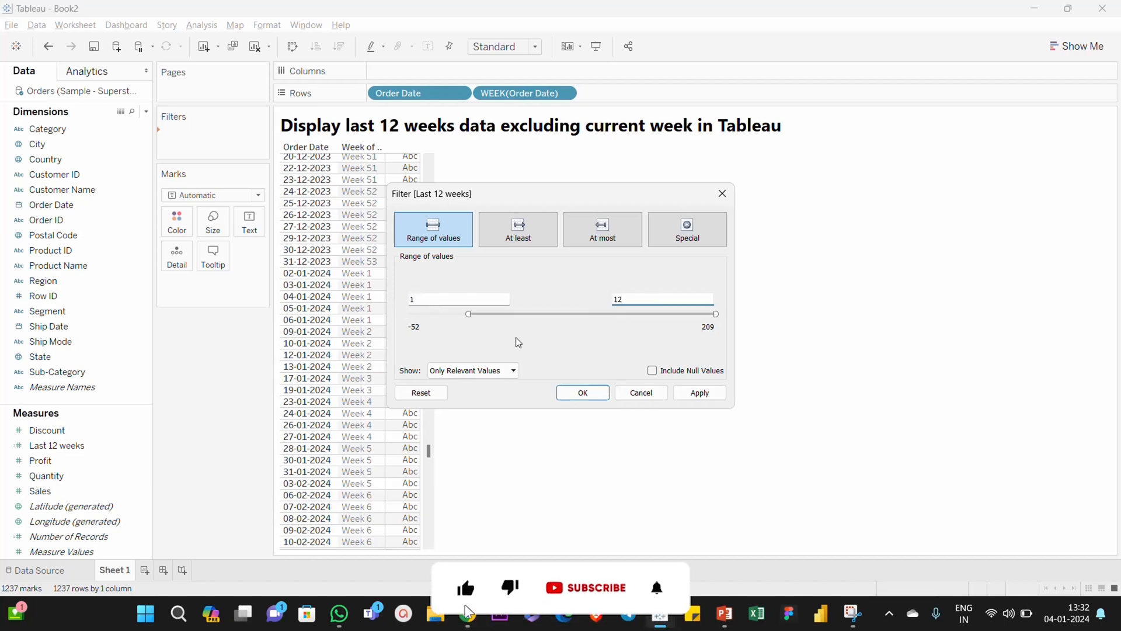
key(Tab)
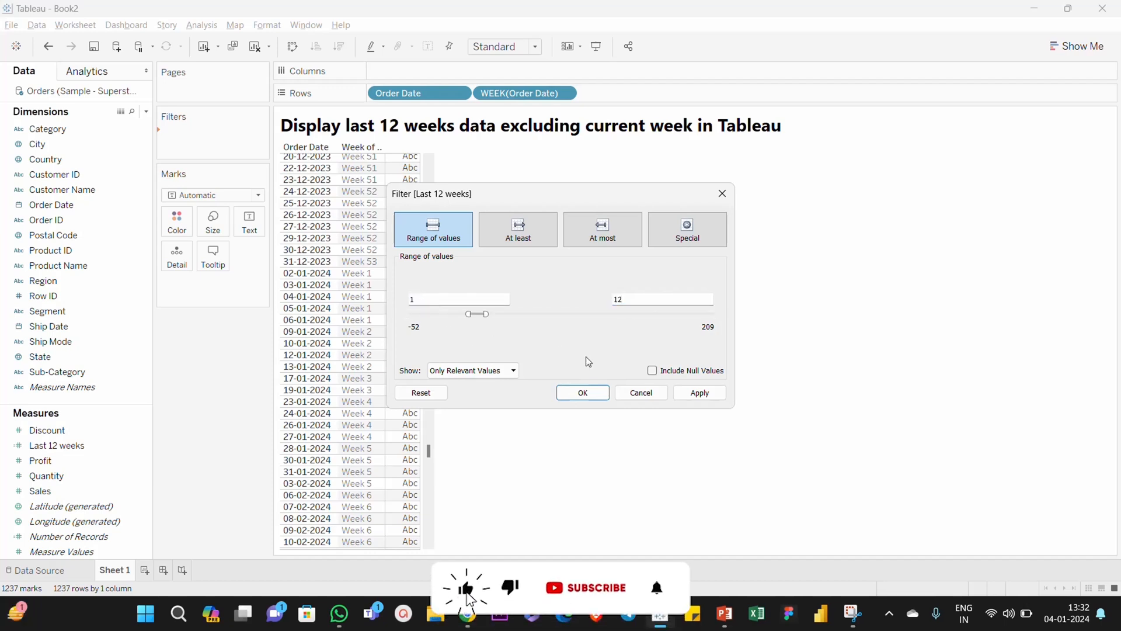
click(590, 395)
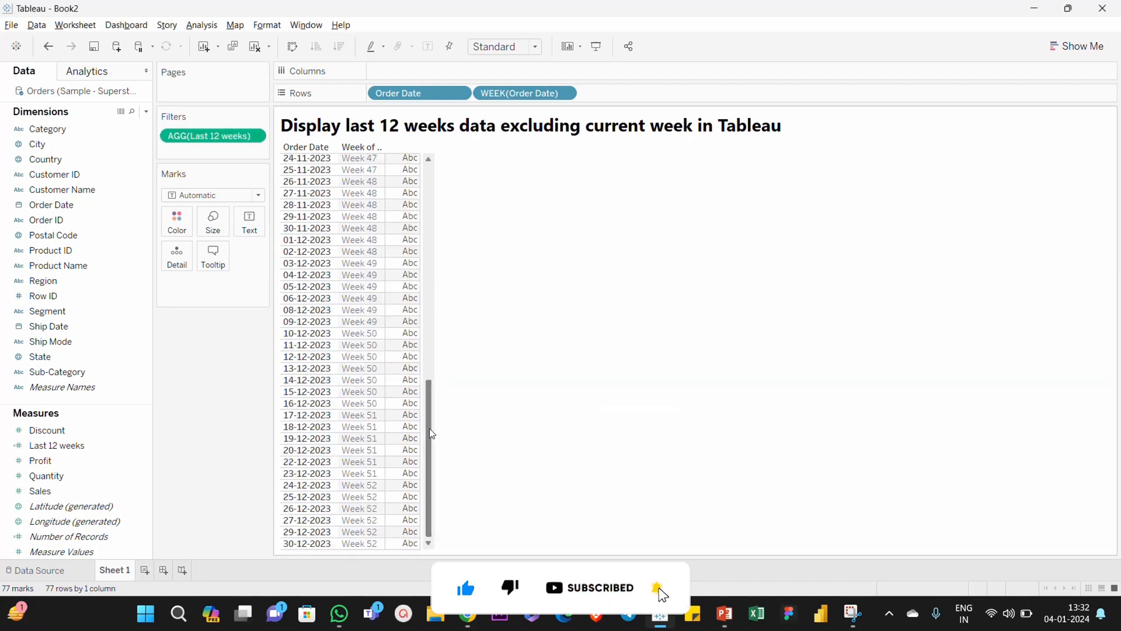
Examine the first and last order dates and their week numbers in the filtered list
scroll(439, 408, up, 1)
scroll(439, 407, up, 10)
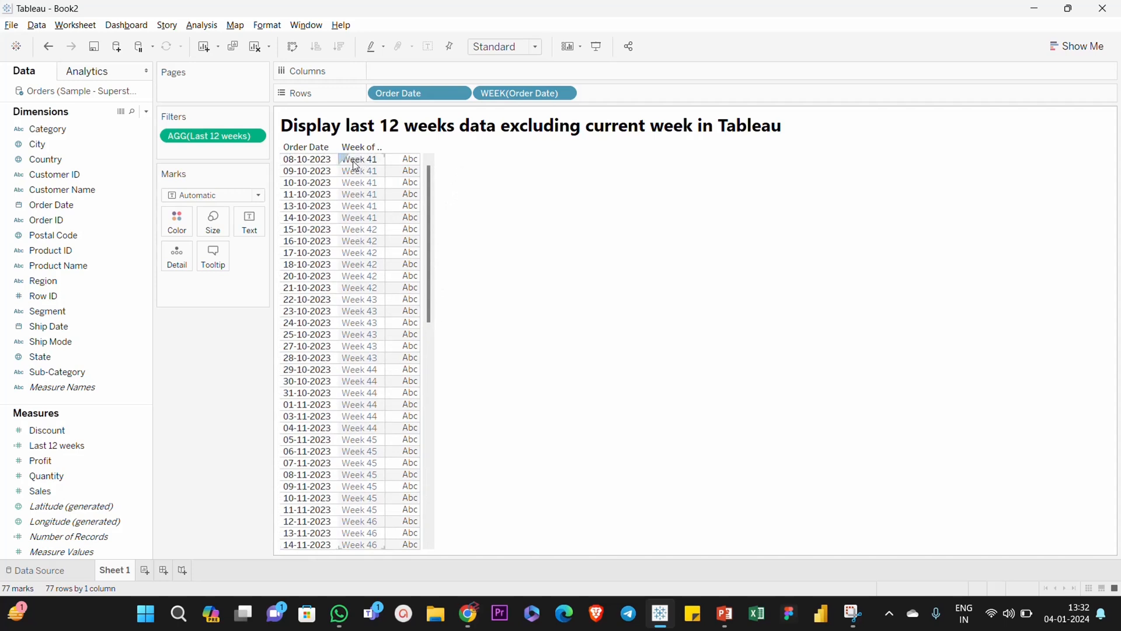
drag(428, 178, 433, 446)
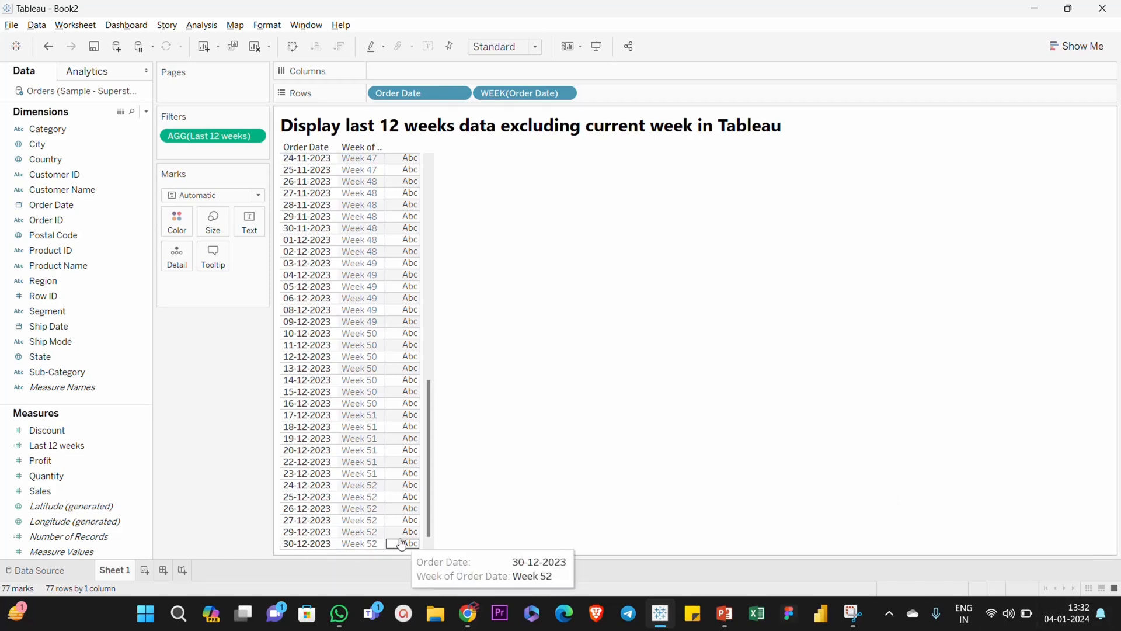
drag(440, 516, 408, 181)
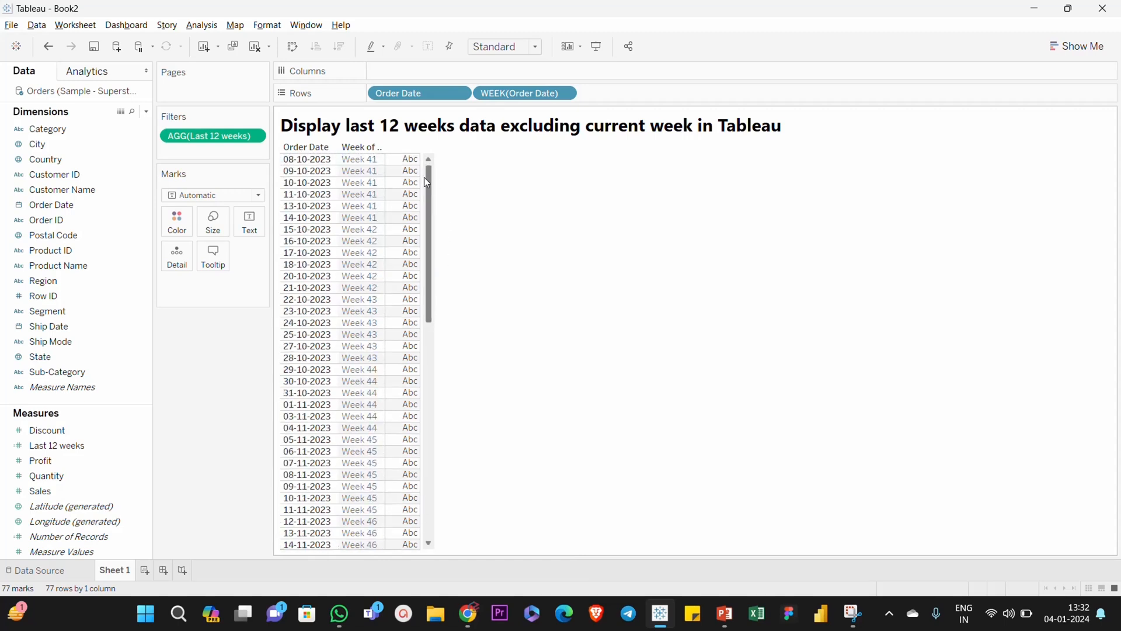
drag(433, 182, 430, 407)
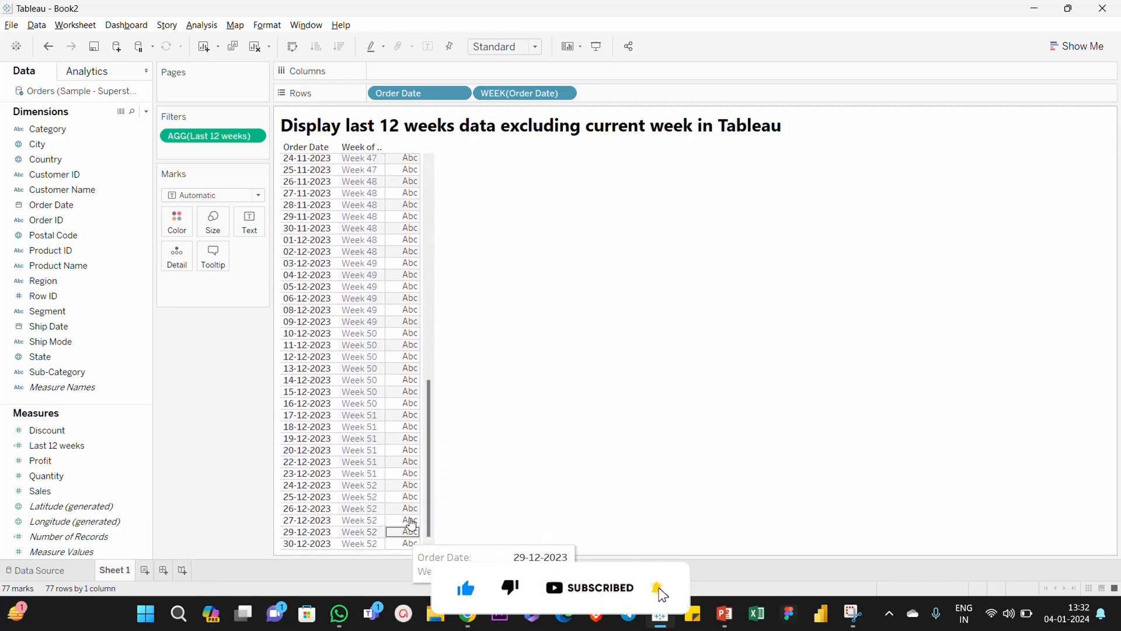
drag(431, 475, 493, 165)
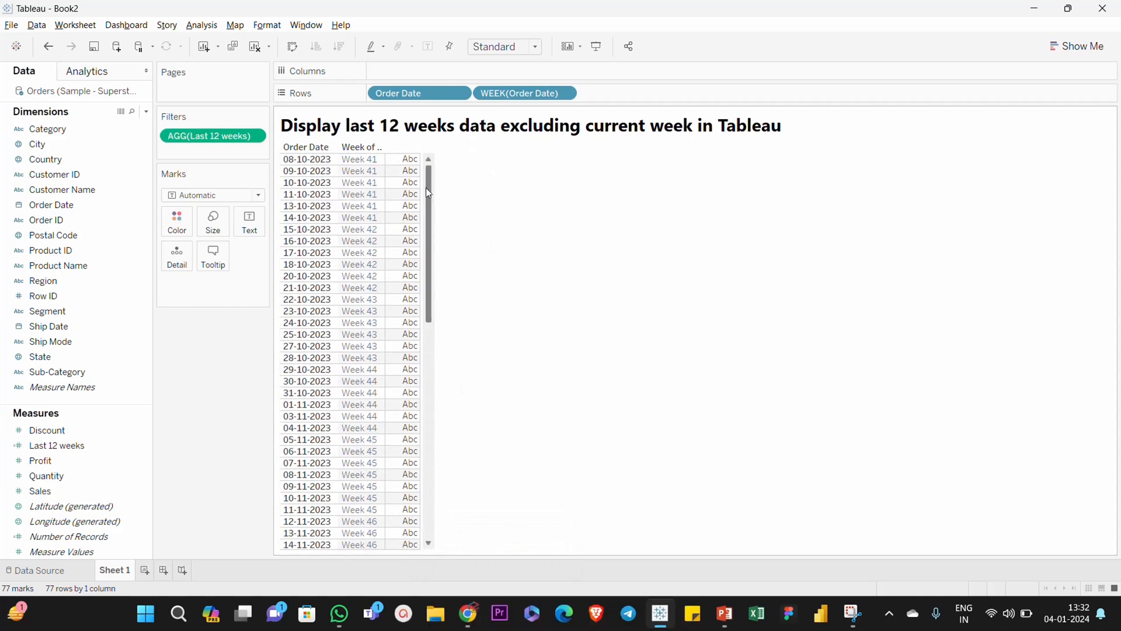
drag(431, 204, 511, 211)
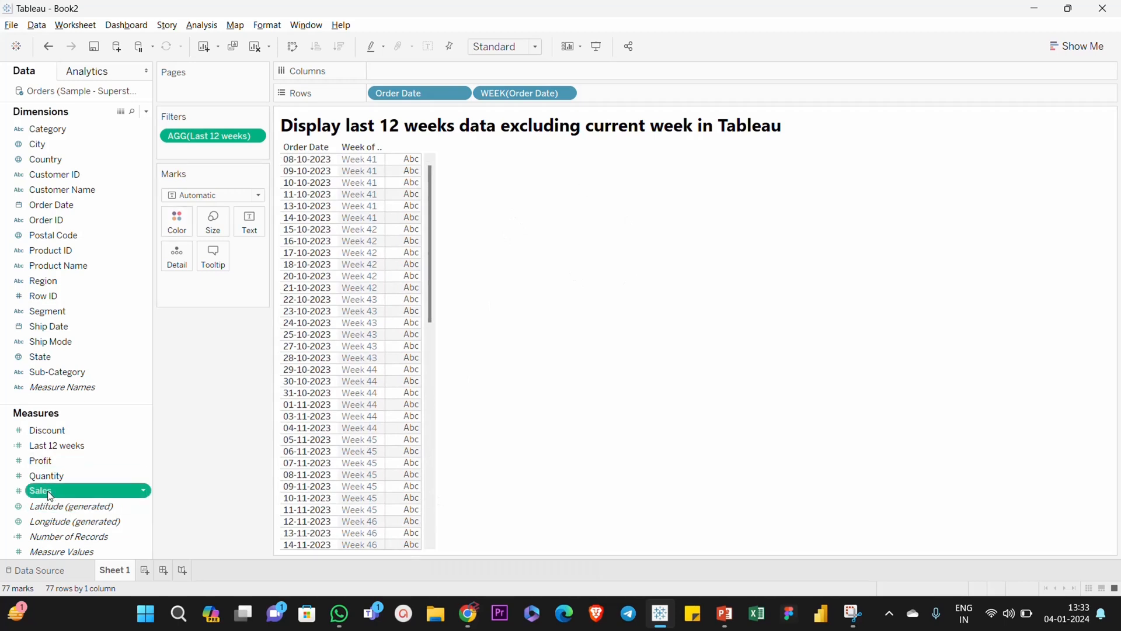
Show the sum of Sales as the text value for each order date in the table
drag(41, 491, 409, 395)
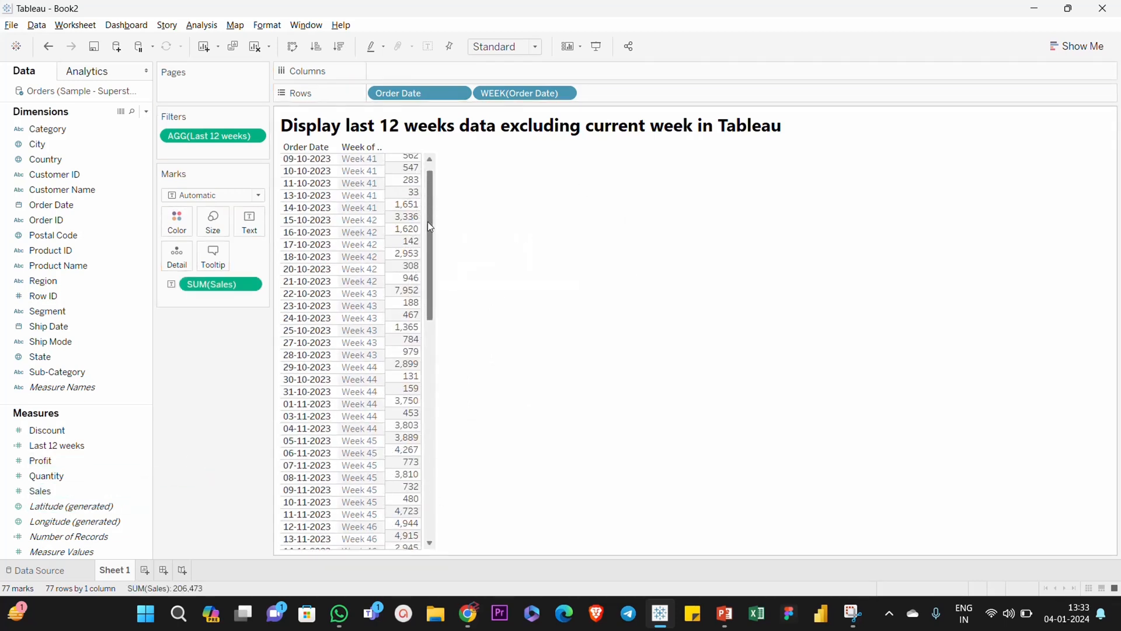
drag(427, 222, 454, 208)
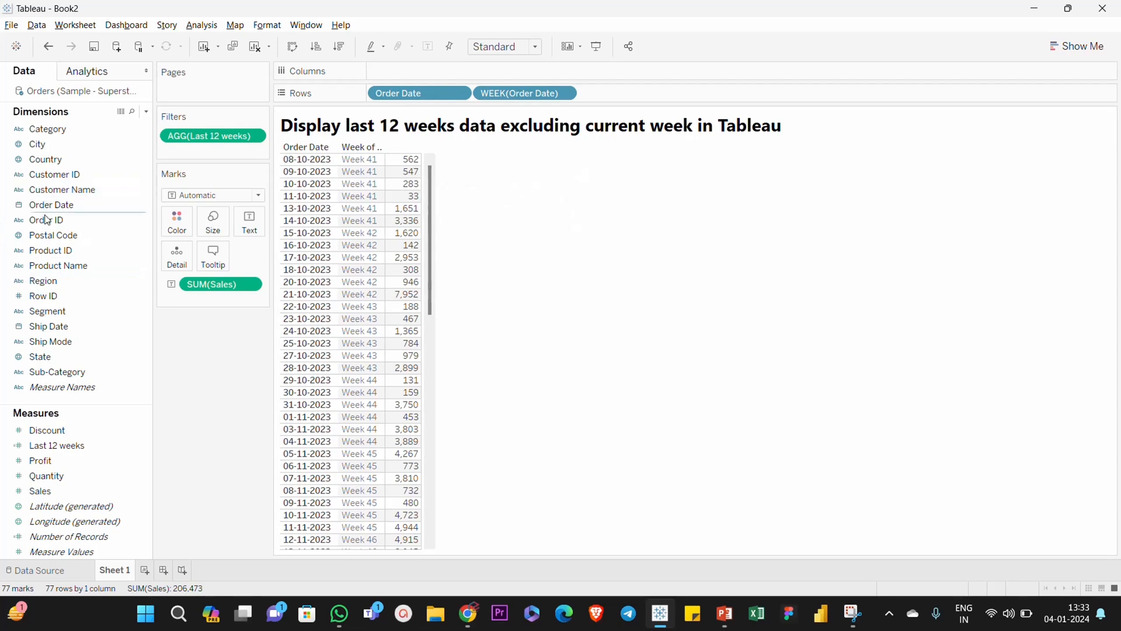
Add a Category filter that keeps only Technology, and check the filtered rows in the table
click(50, 129)
drag(50, 131, 204, 153)
drag(564, 111, 748, 118)
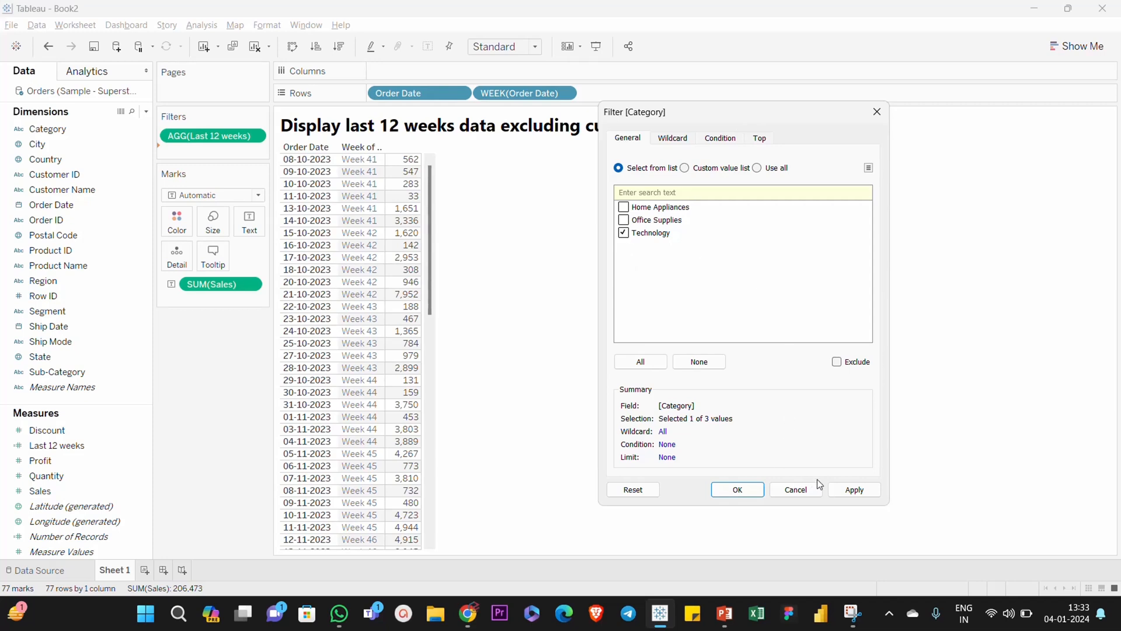
click(857, 490)
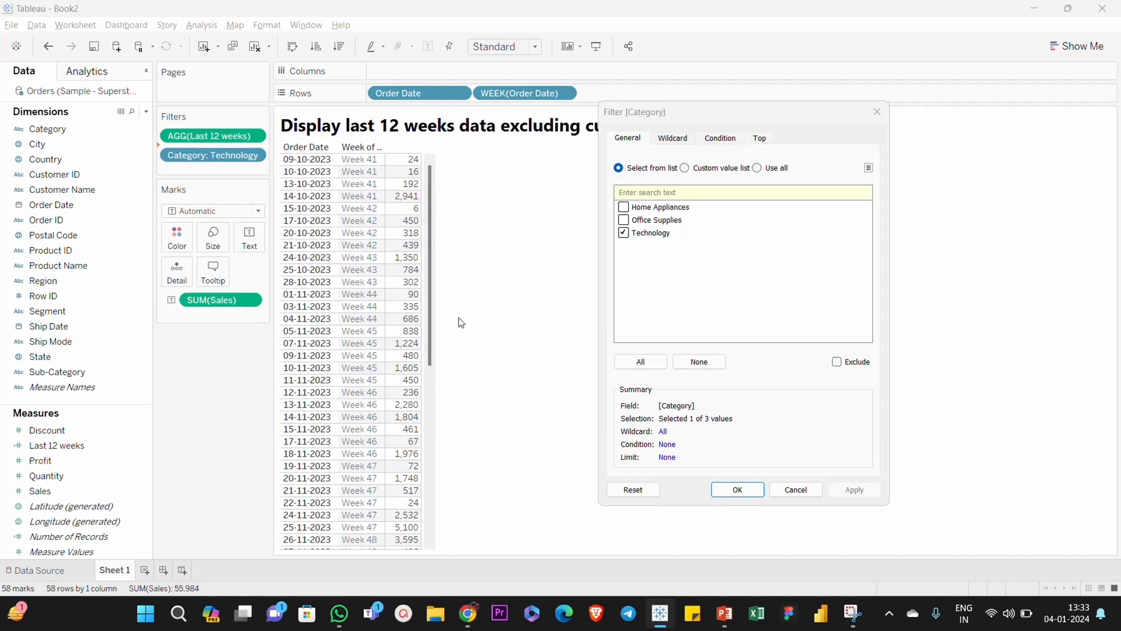
click(738, 490)
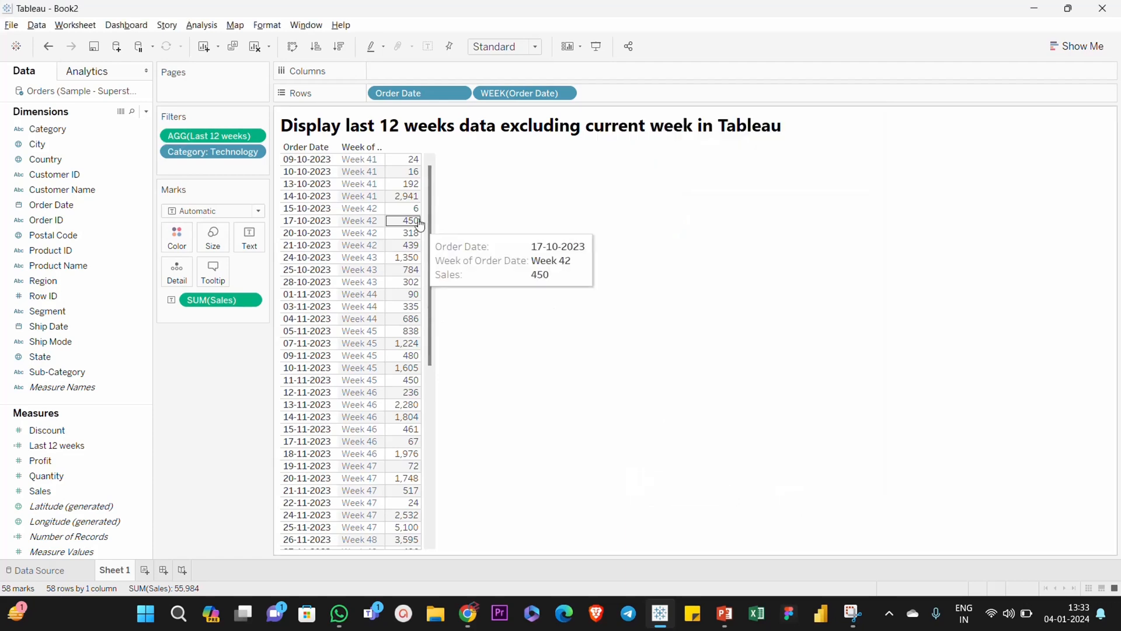
drag(430, 200, 430, 172)
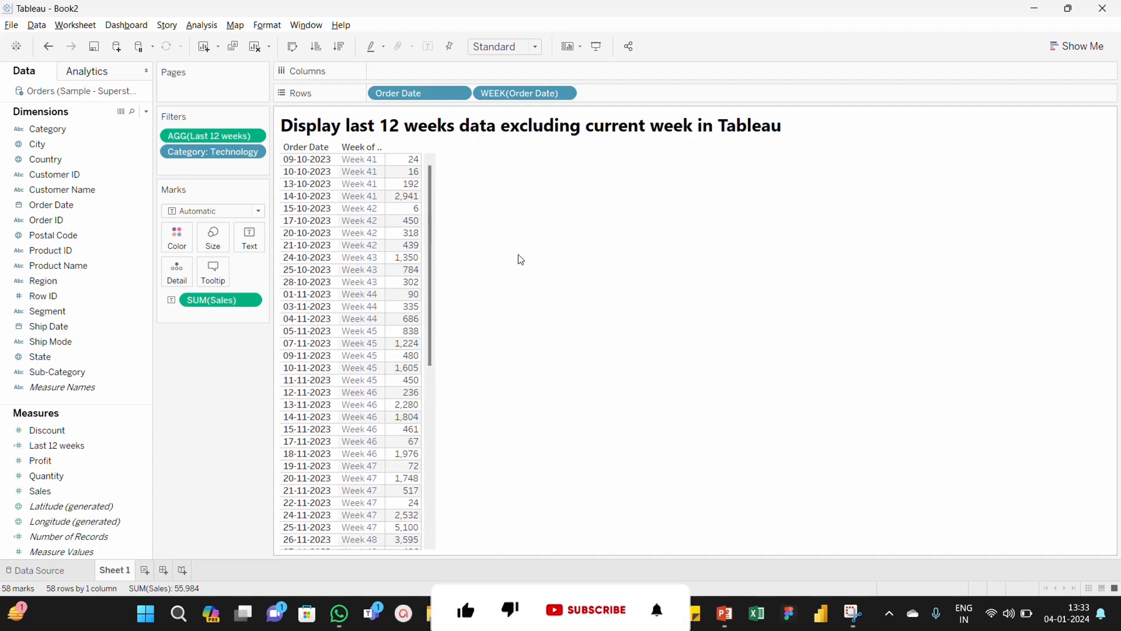